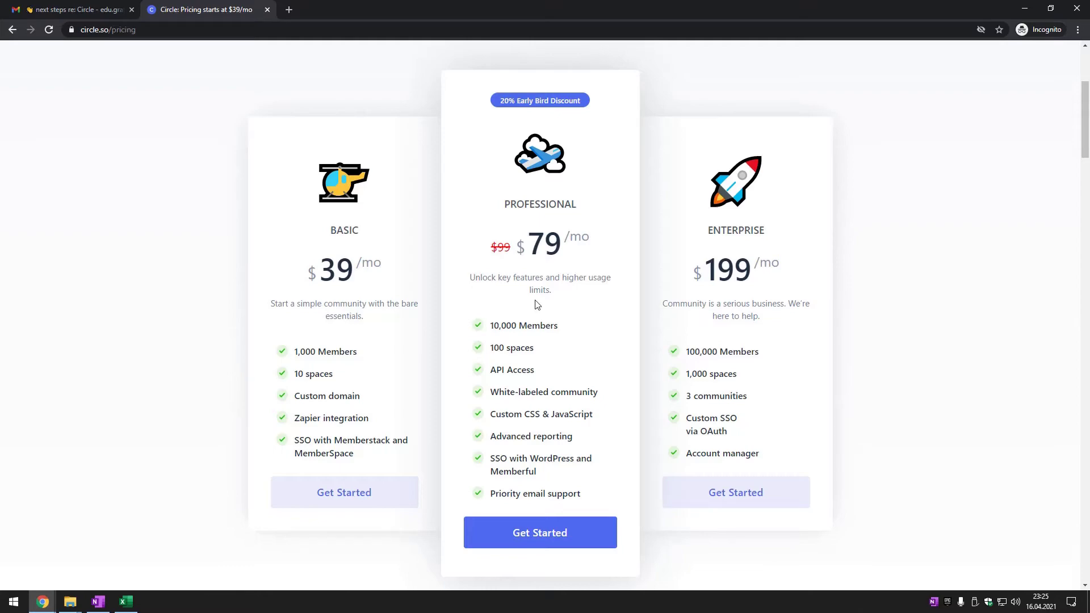
Review the pricing plans and submit the name and email to request the free 14-day trial
scroll(537, 305, "down", 3)
scroll(539, 305, "up", 1)
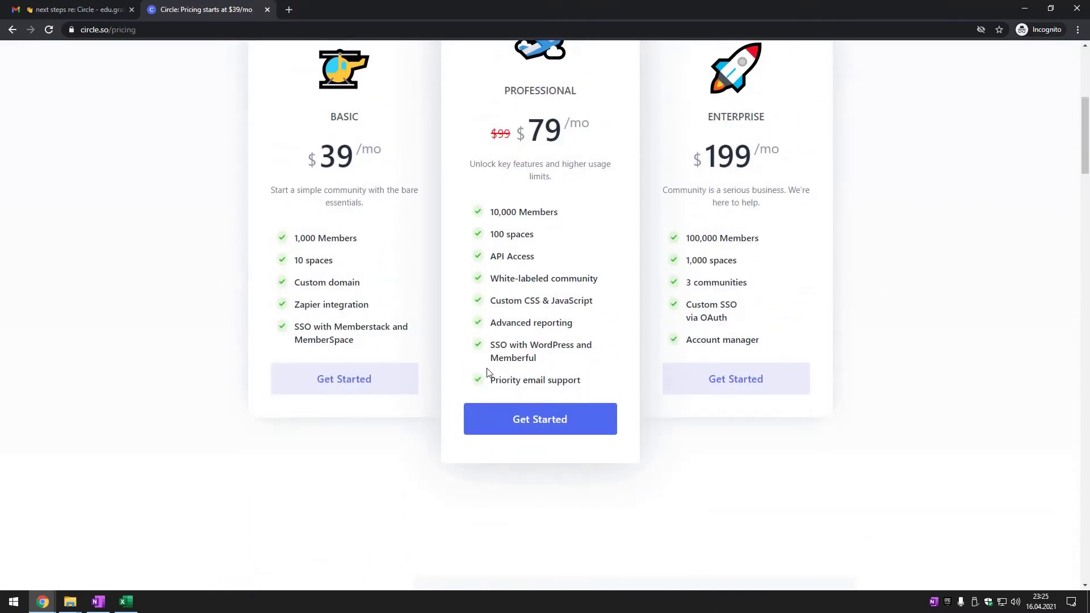
scroll(487, 372, "up", 1)
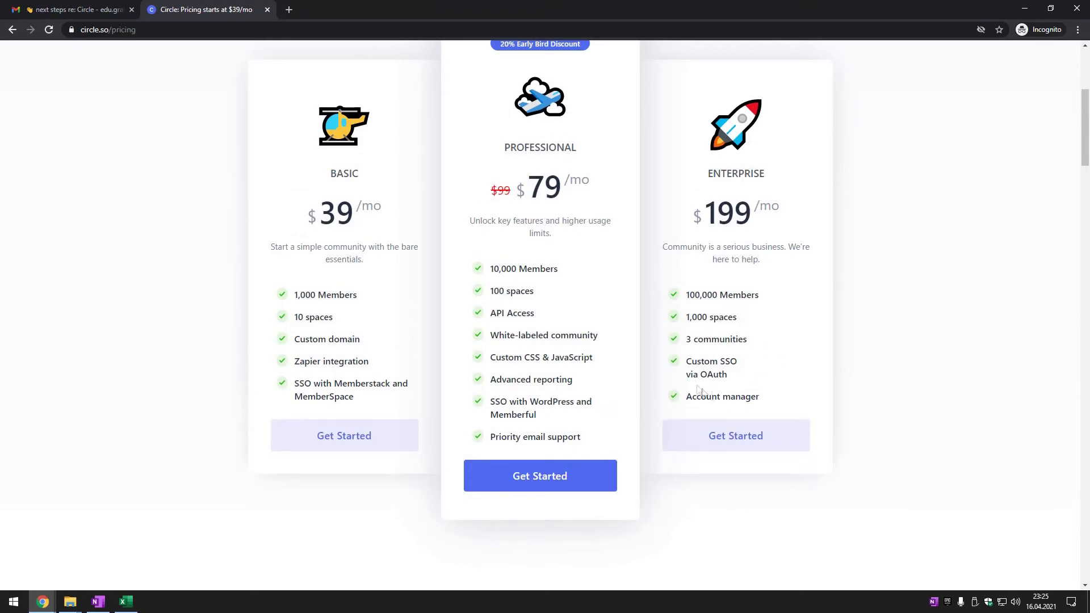
scroll(780, 353, "up", 5)
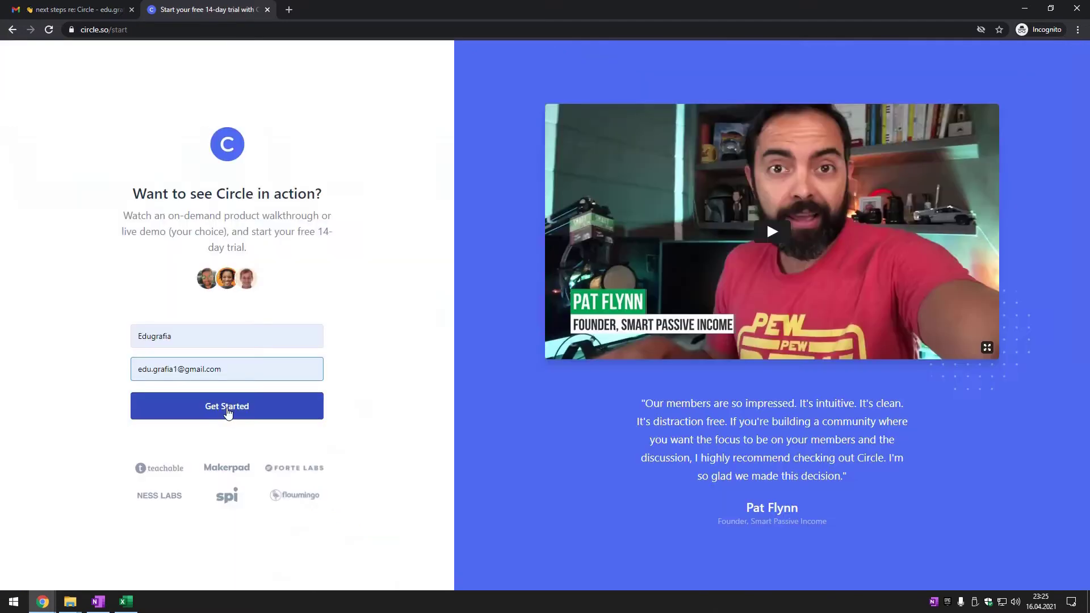
left_click(228, 413)
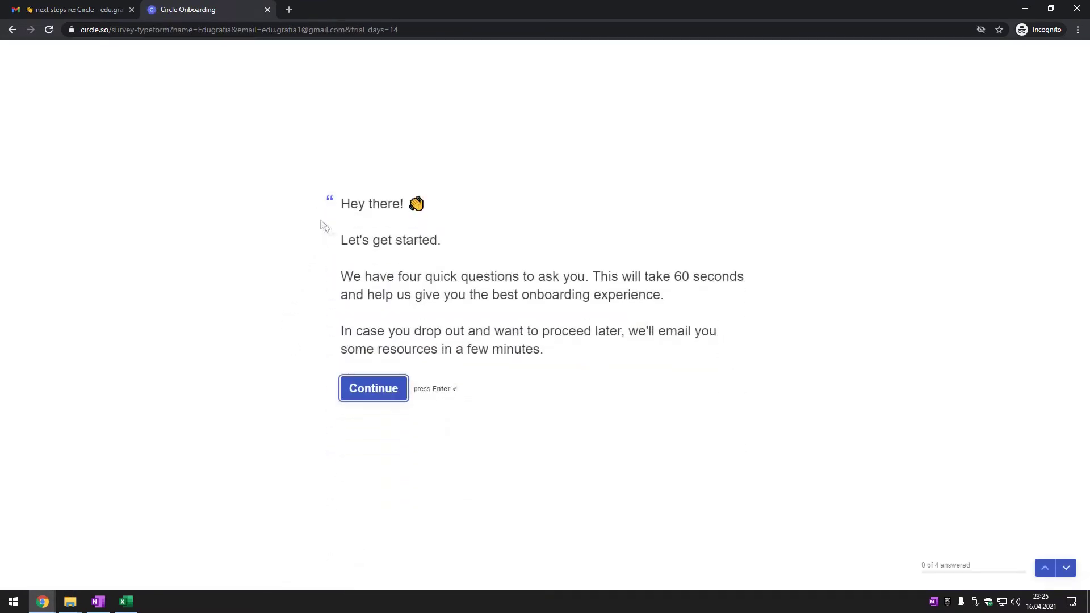
Complete the onboarding survey: on-demand walkthrough with trial, No to setup within 2-4 weeks, Google as the source, and No to the budget question
left_click(381, 385)
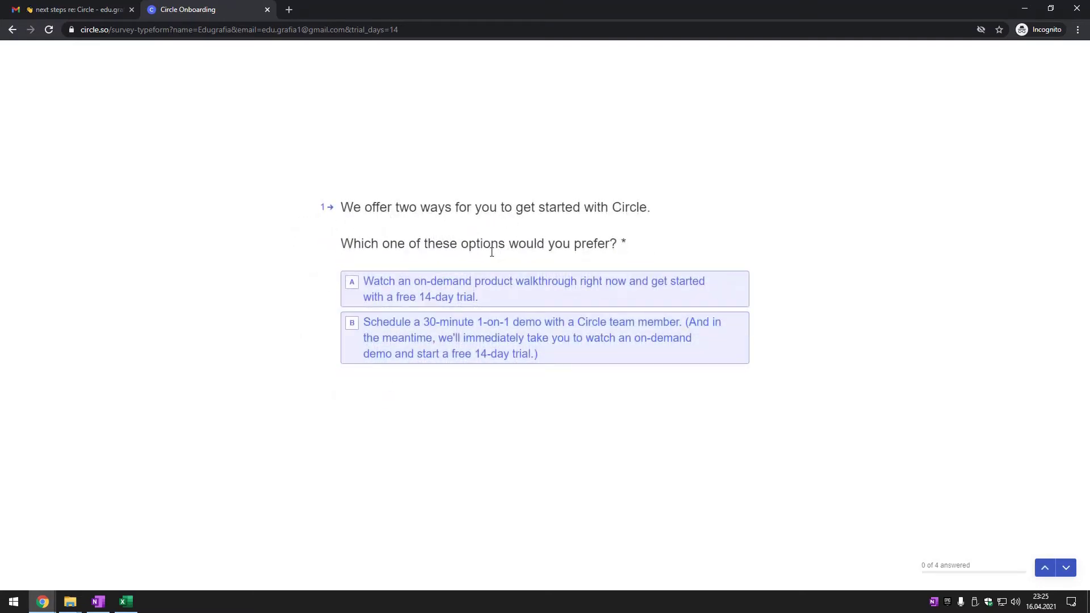
left_click(527, 292)
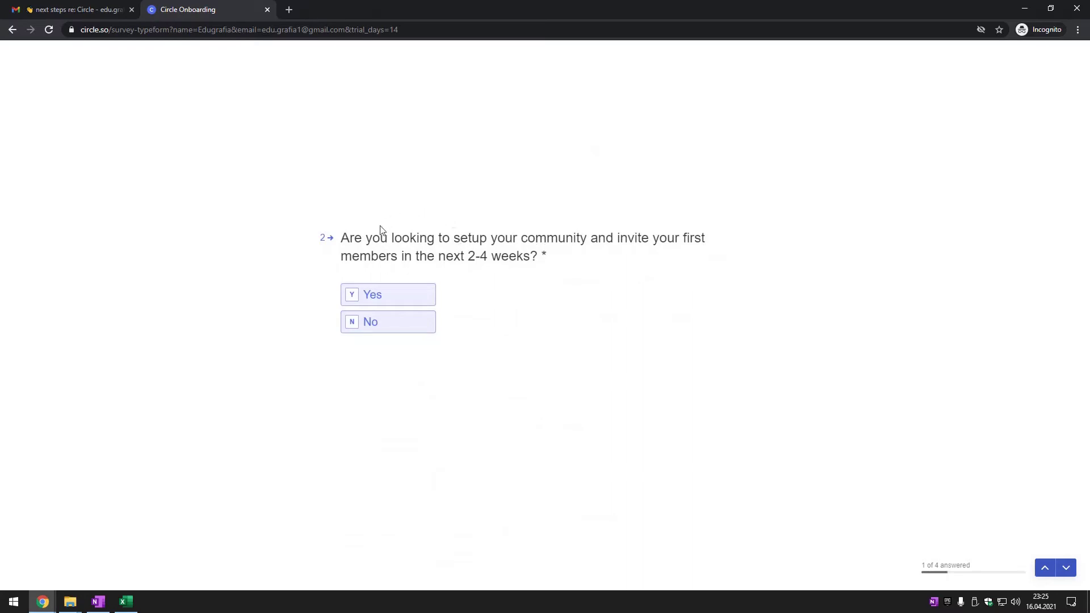
left_click(399, 328)
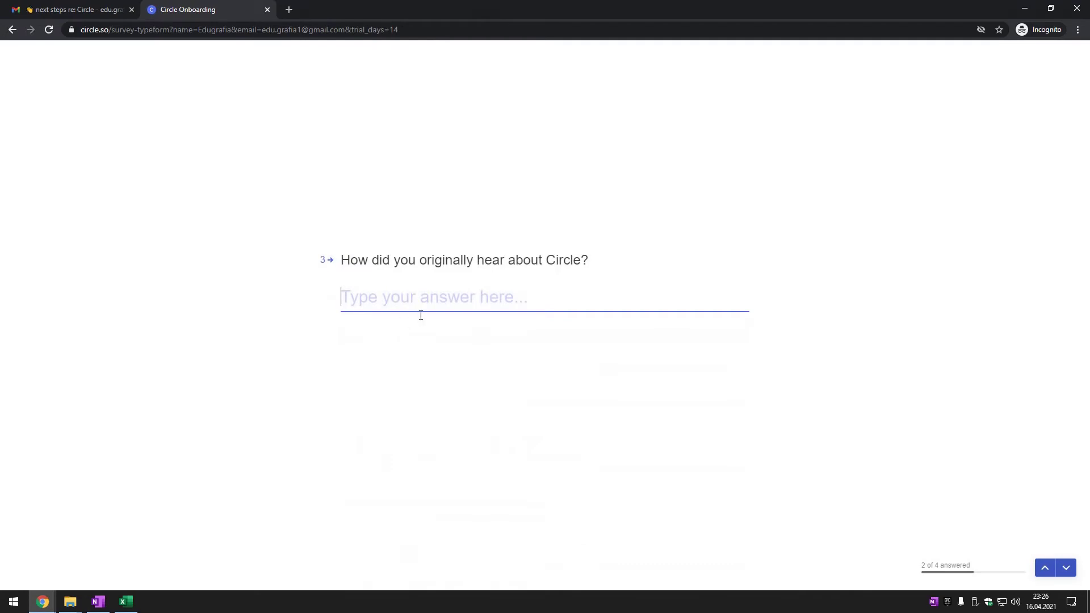
type("Google")
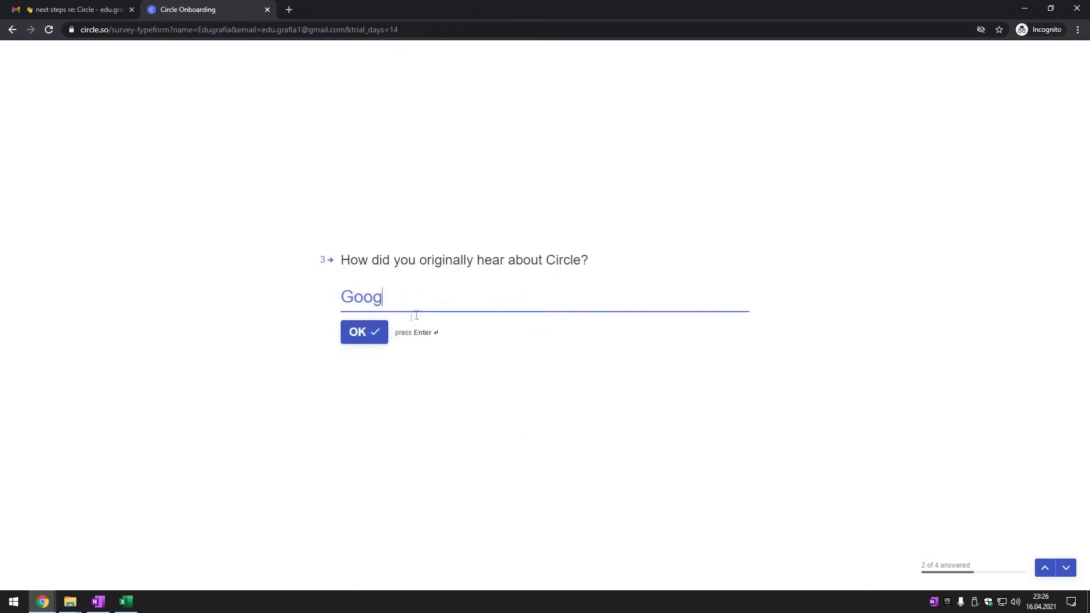
left_click(366, 330)
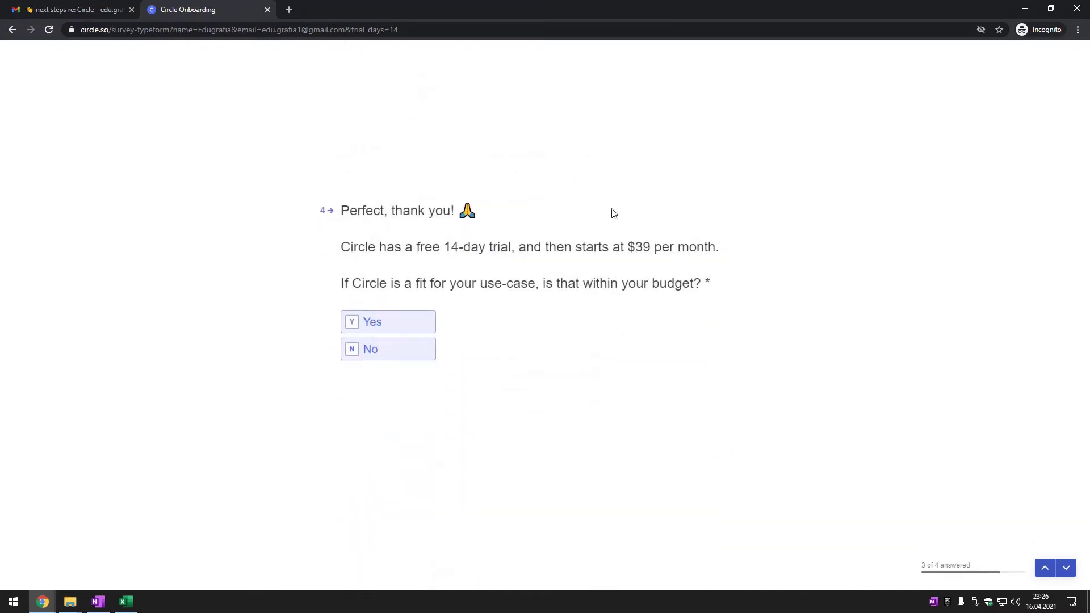
left_click(413, 346)
left_click(383, 384)
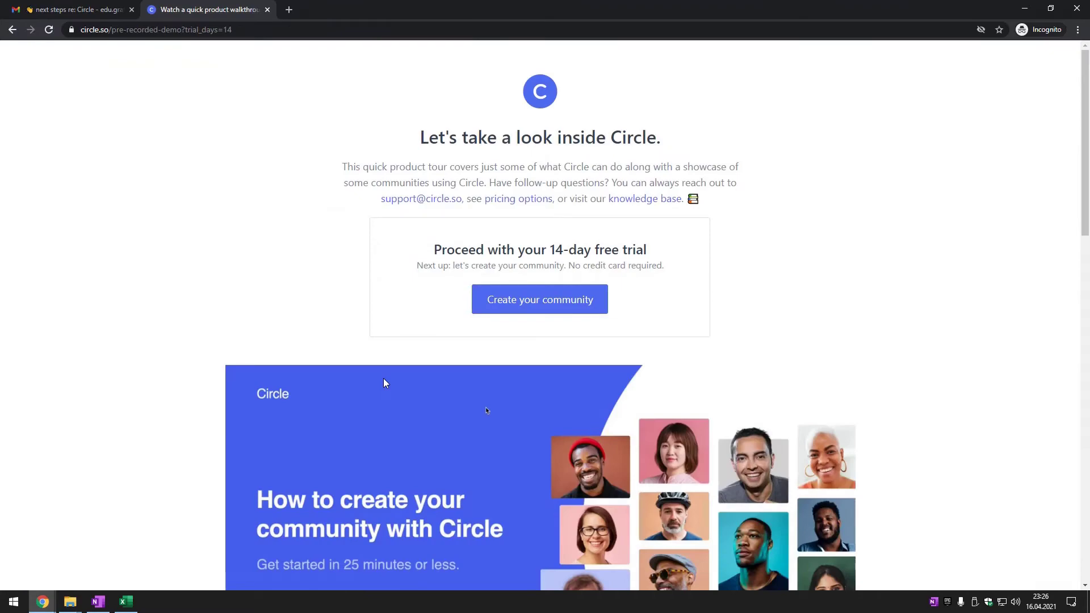
Look through the product tour page and proceed to creating a community with the 14-day free trial
scroll(540, 306, "down", 5)
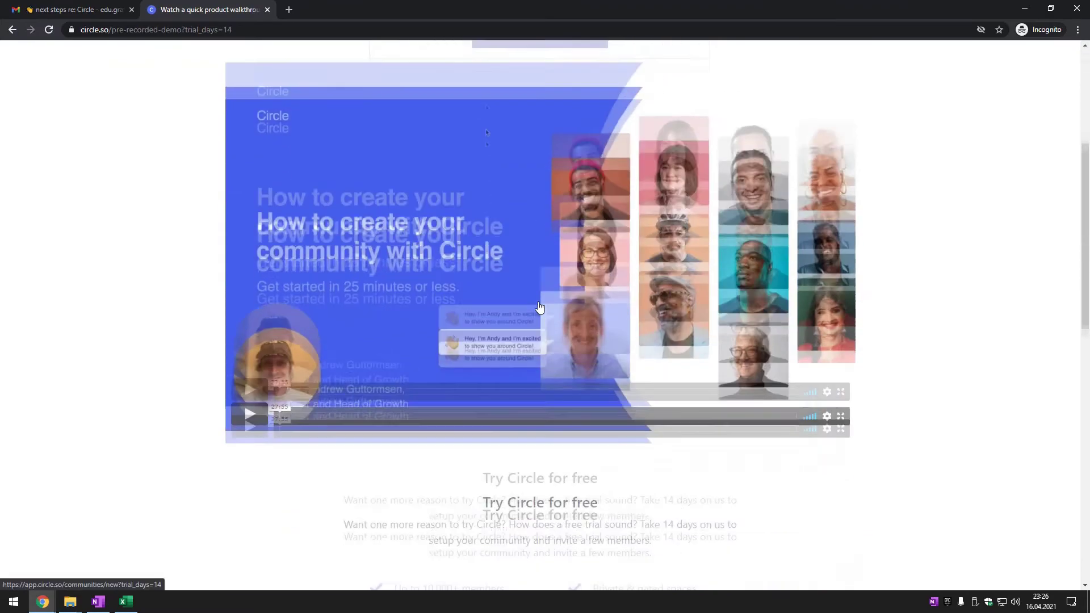
scroll(538, 306, "down", 5)
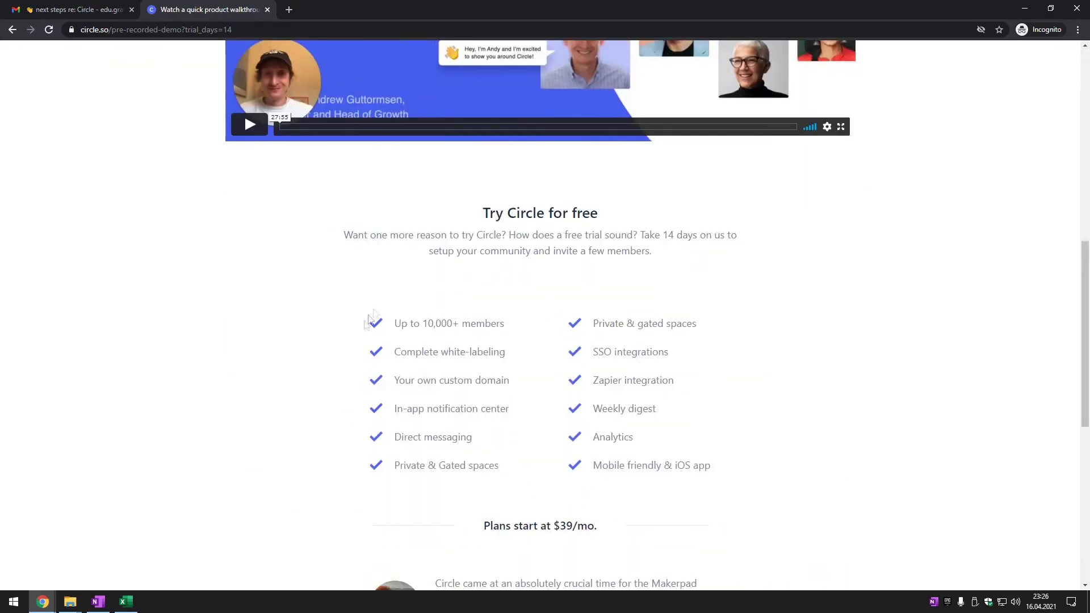
scroll(556, 372, "down", 5)
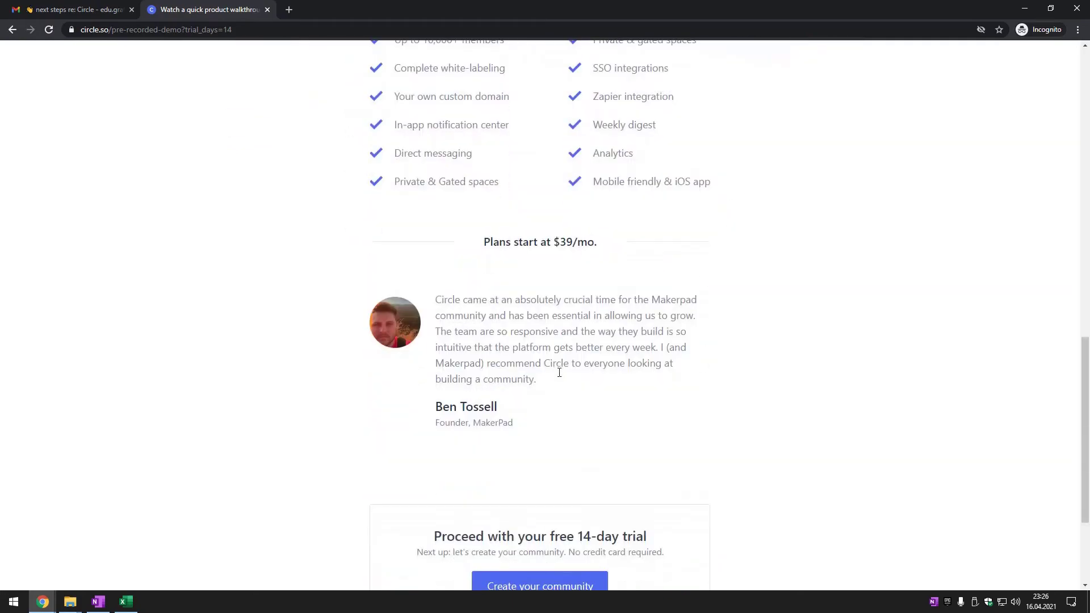
scroll(559, 372, "up", 15)
left_click(556, 194)
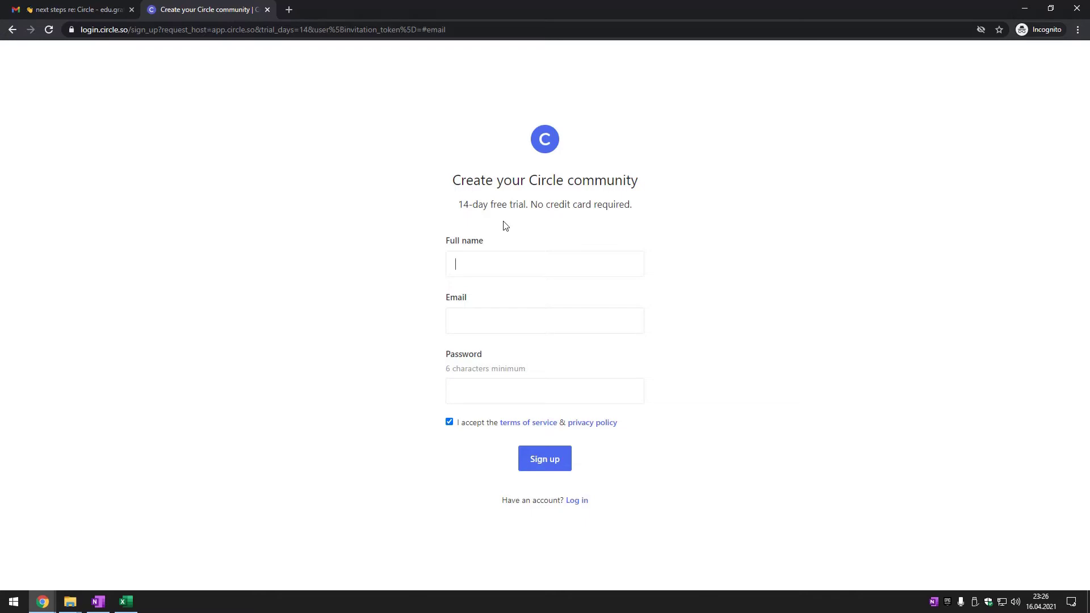
Sign up for the community account with the full name, email and account password
type("Edugrafo")
key("ctrl+a")
type("Edu Grafa")
left_click(489, 323)
left_click(500, 351)
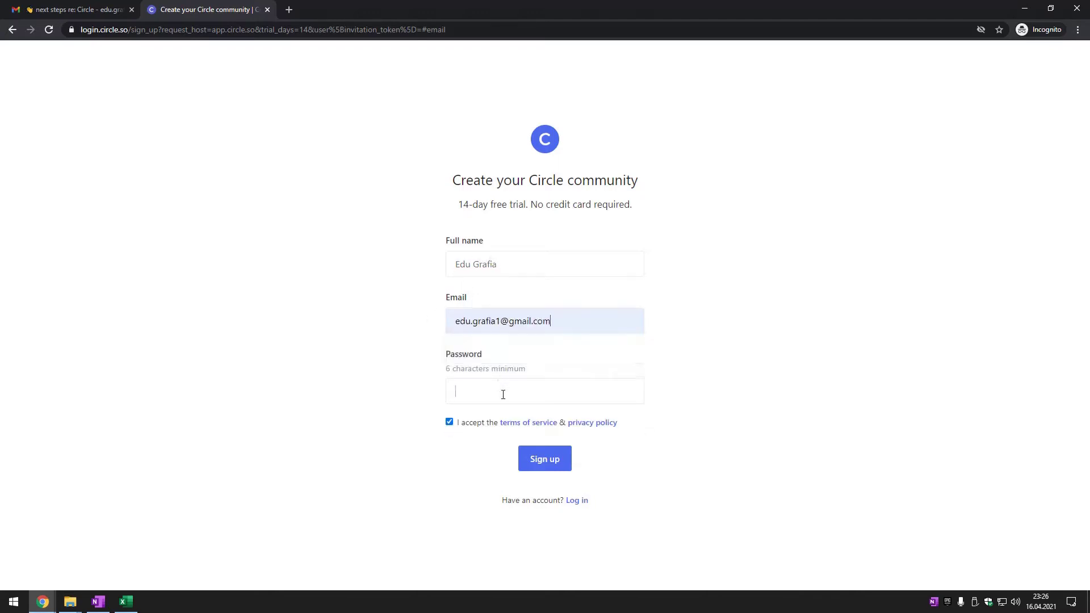
left_click(506, 391)
type("•••••••••••••")
key("Return")
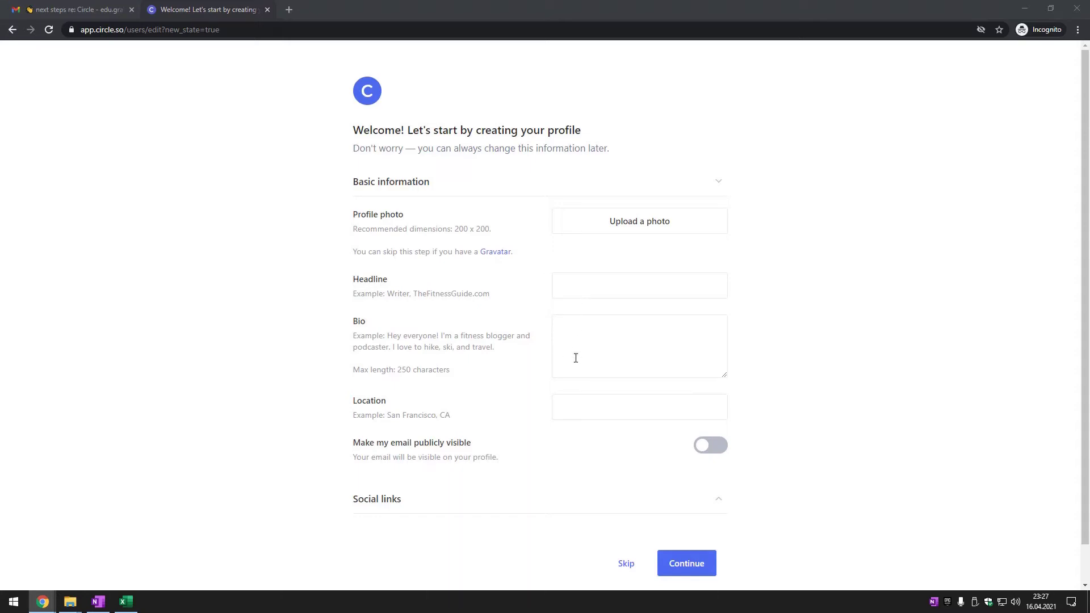
left_click(575, 419)
type("W")
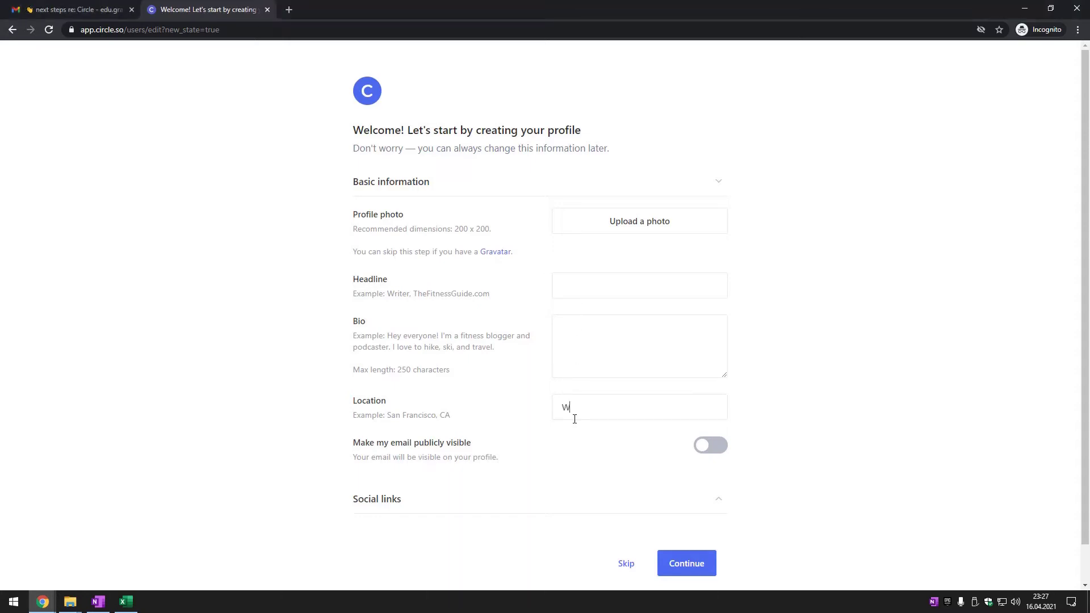
type("arsaw, Poland")
scroll(585, 460, "down", 2)
left_click(714, 459)
scroll(564, 432, "down", 2)
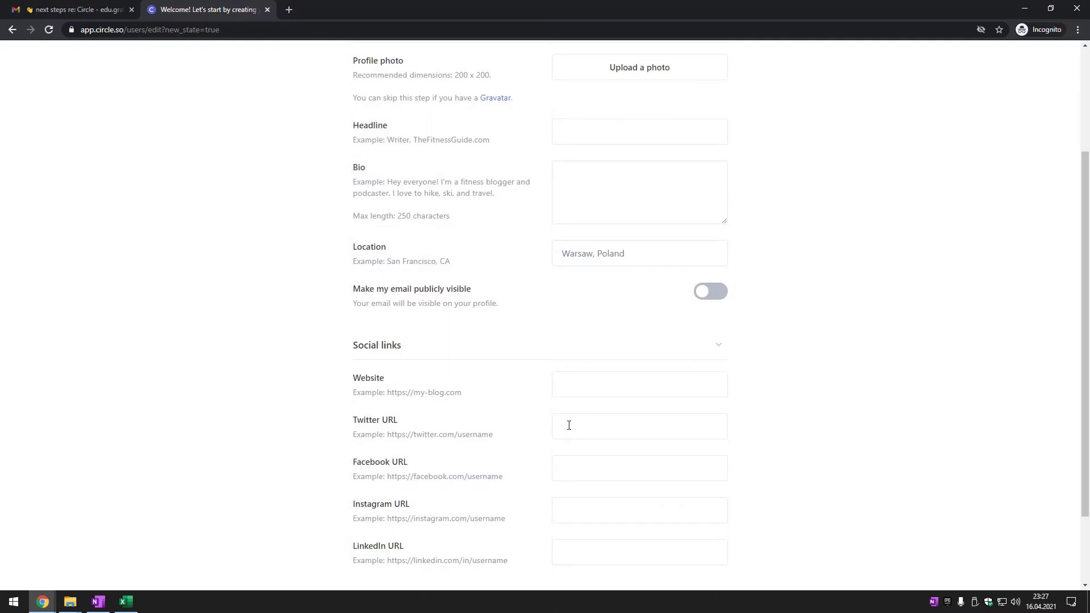
left_click(569, 384)
type("https://edugrafia.pl/")
Fill in the profile headline "Kursy Edugrafia" and the bio "Zajmujemy się tworzeniem profesjonalnych kursów"
scroll(545, 340, "up", 2)
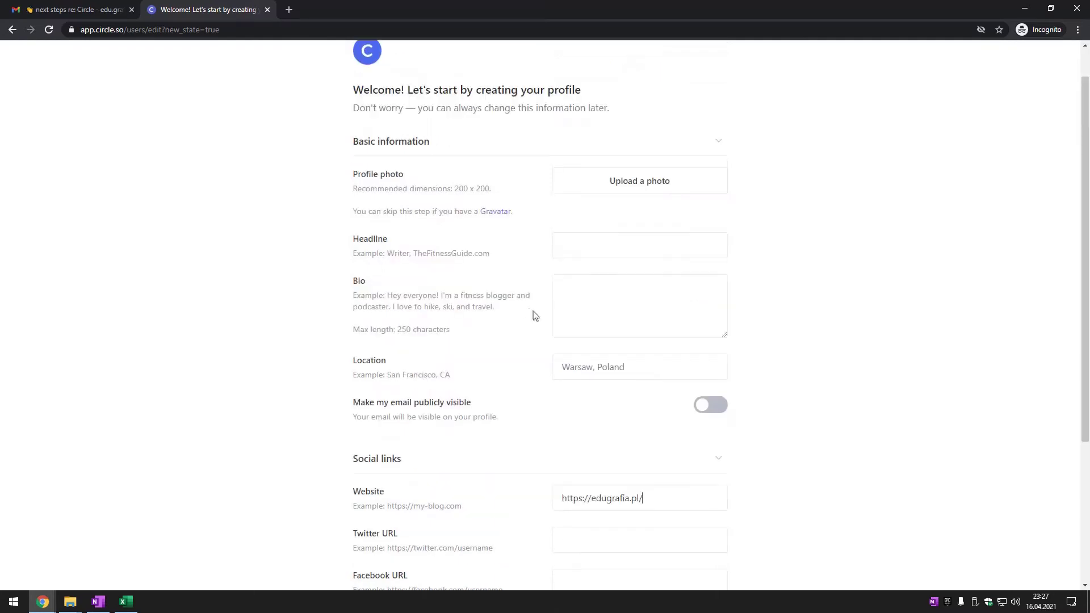
left_click(585, 252)
type("Kursy Edugrafia")
left_click(591, 308)
type("Zajmujemy się two")
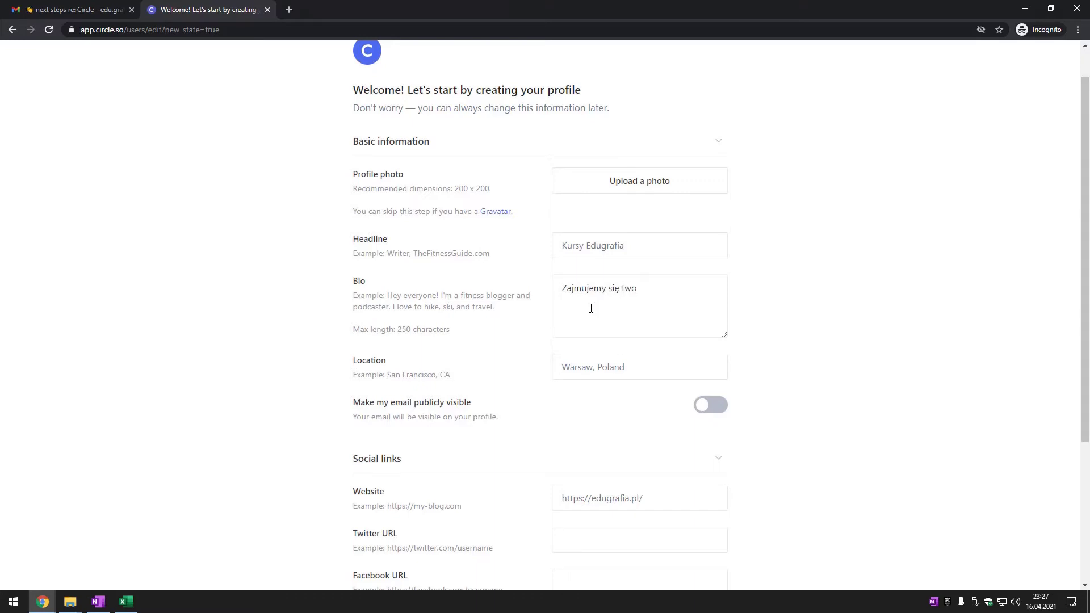
type("rzeniem profesjonalnych kurs")
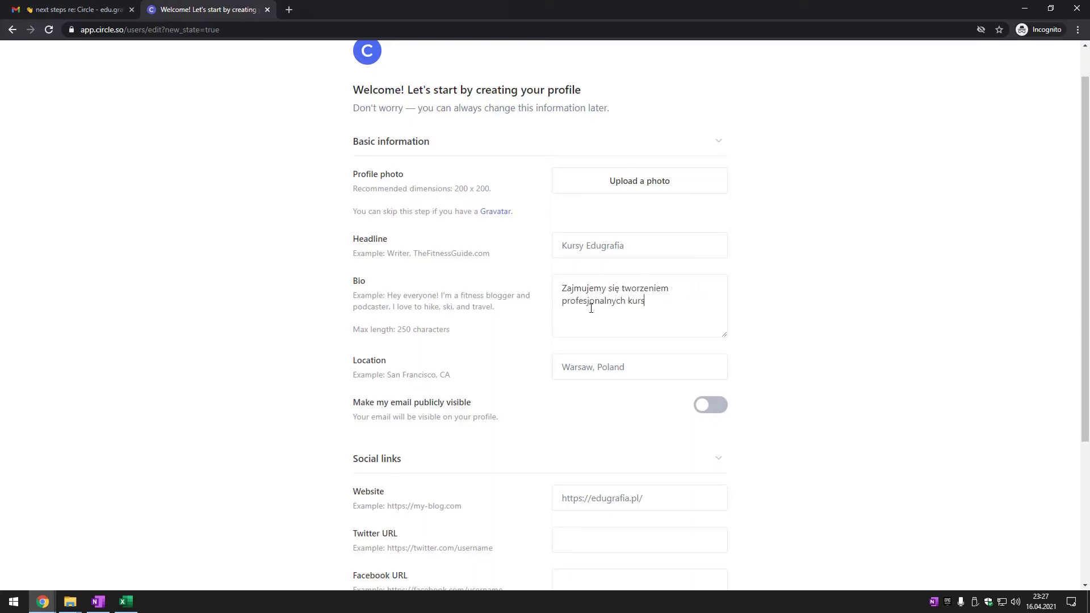
type("ów")
Check the remaining profile fields, leave the other social links empty, and continue to the community setup
scroll(587, 308, "down", 2)
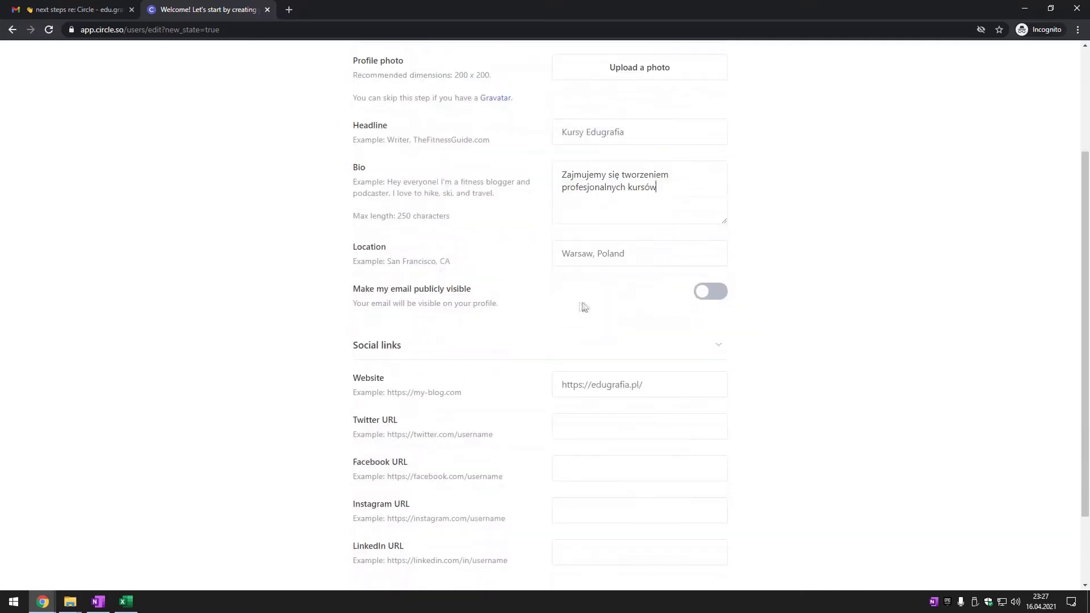
scroll(528, 316, "down", 2)
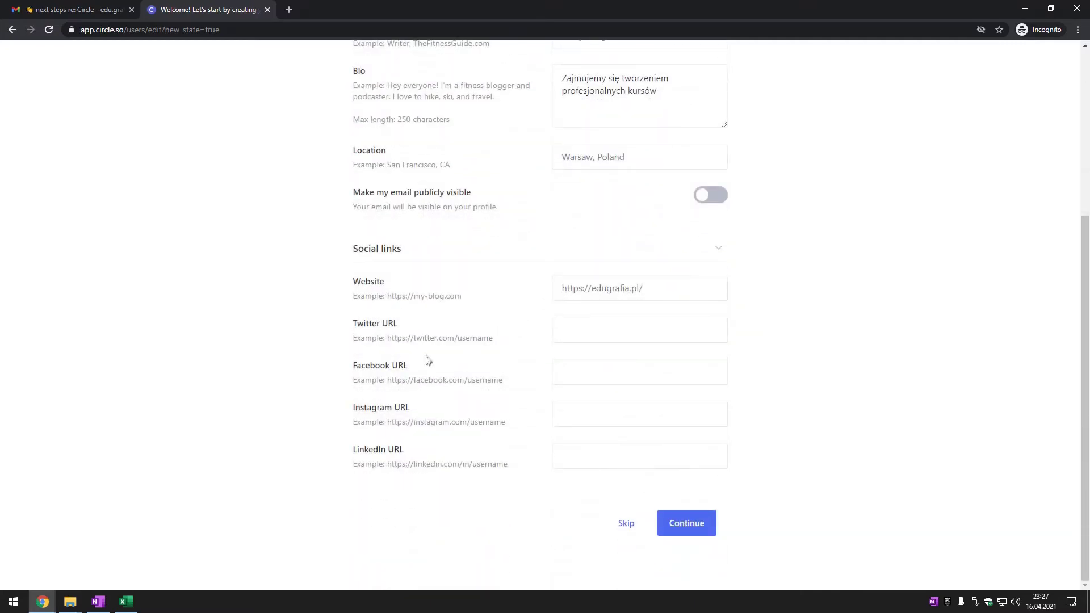
scroll(431, 363, "up", 1)
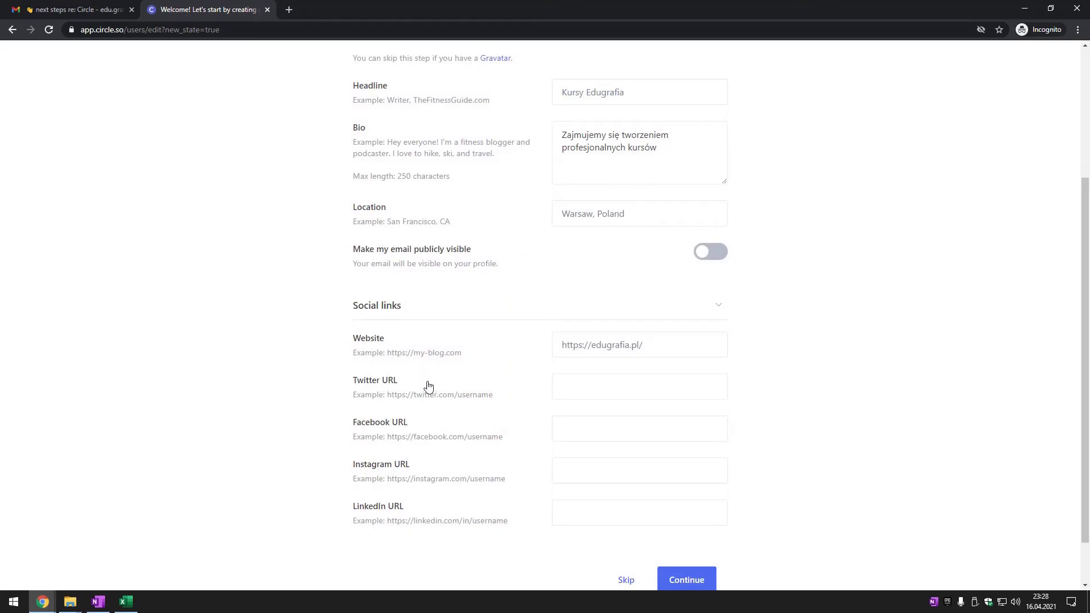
scroll(428, 386, "up", 3)
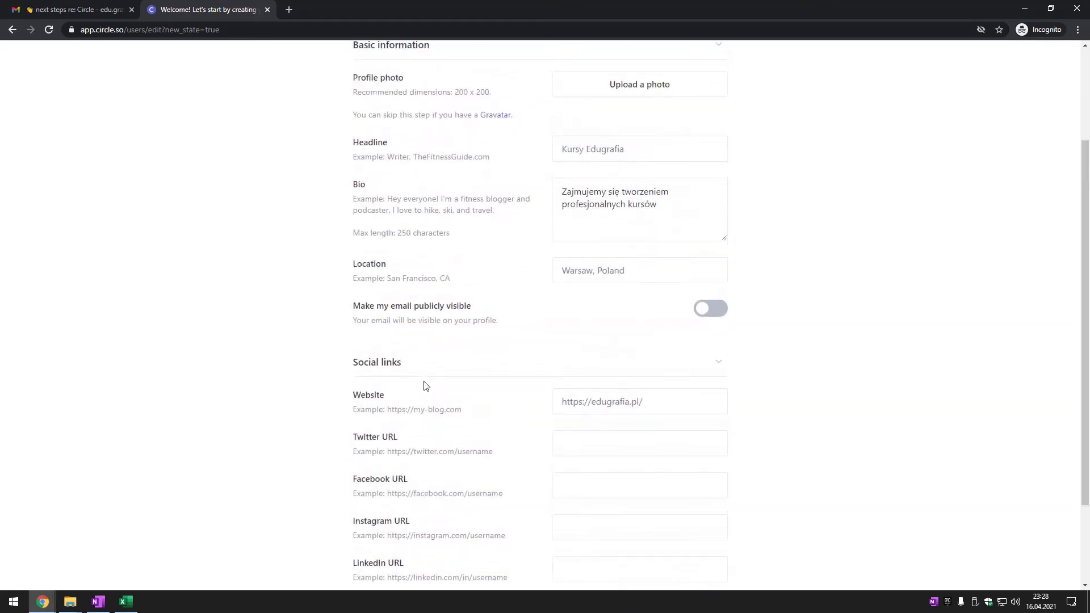
scroll(426, 386, "down", 5)
left_click(682, 521)
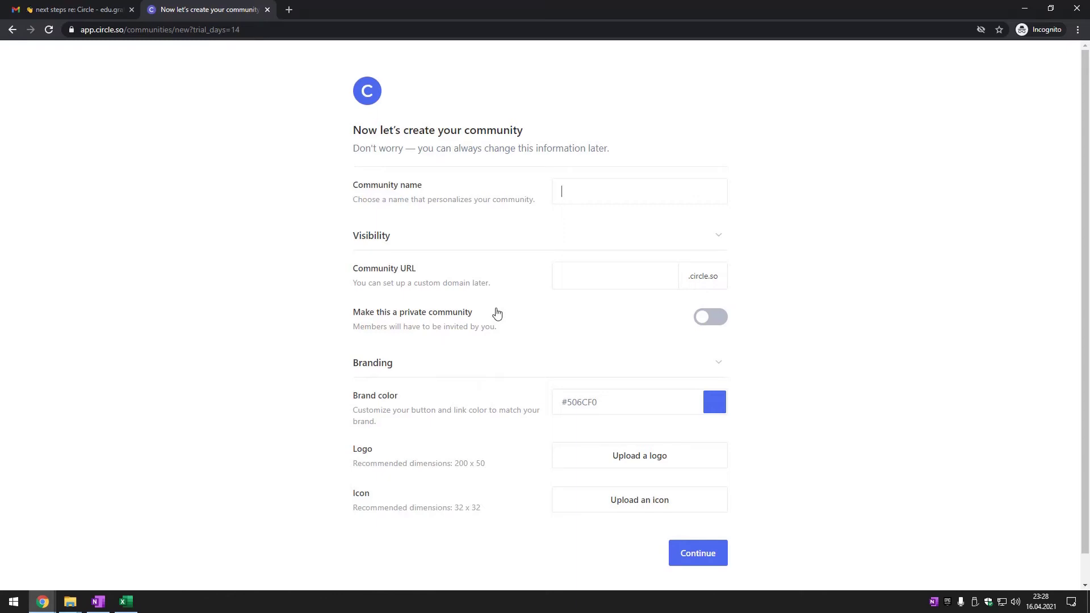
Name the new community "Społeczność Edugrafia" and make it a private community
type("Społeczność Edugrafia")
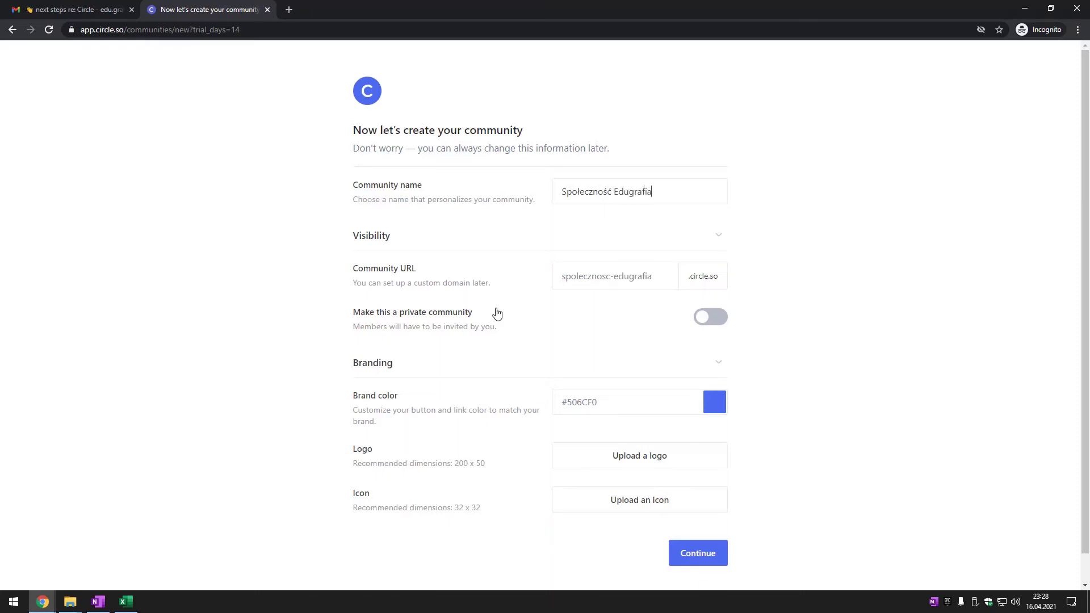
left_click(722, 320)
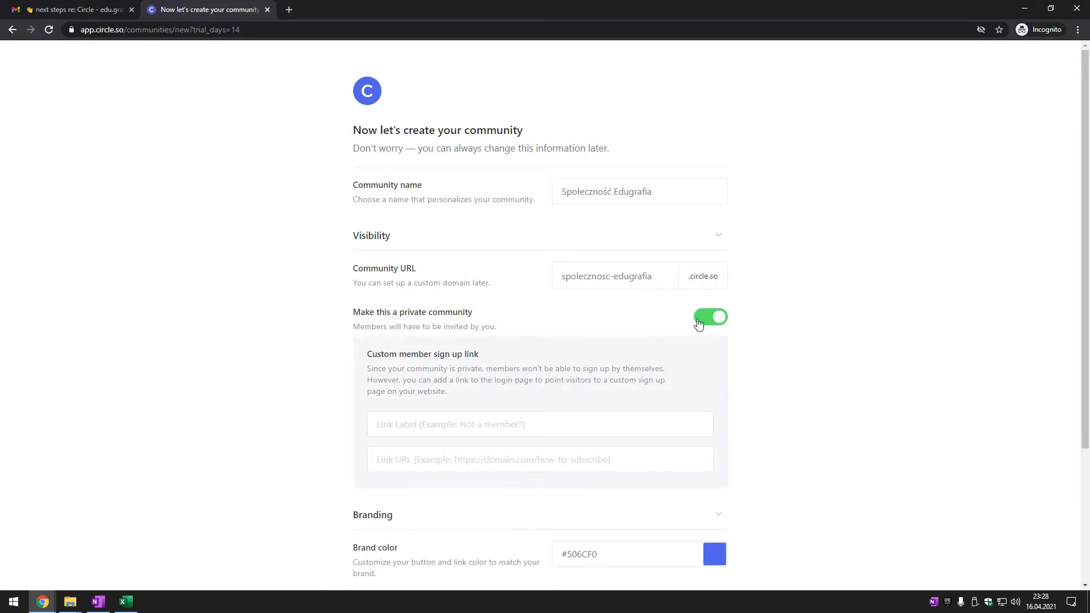
left_click(699, 324)
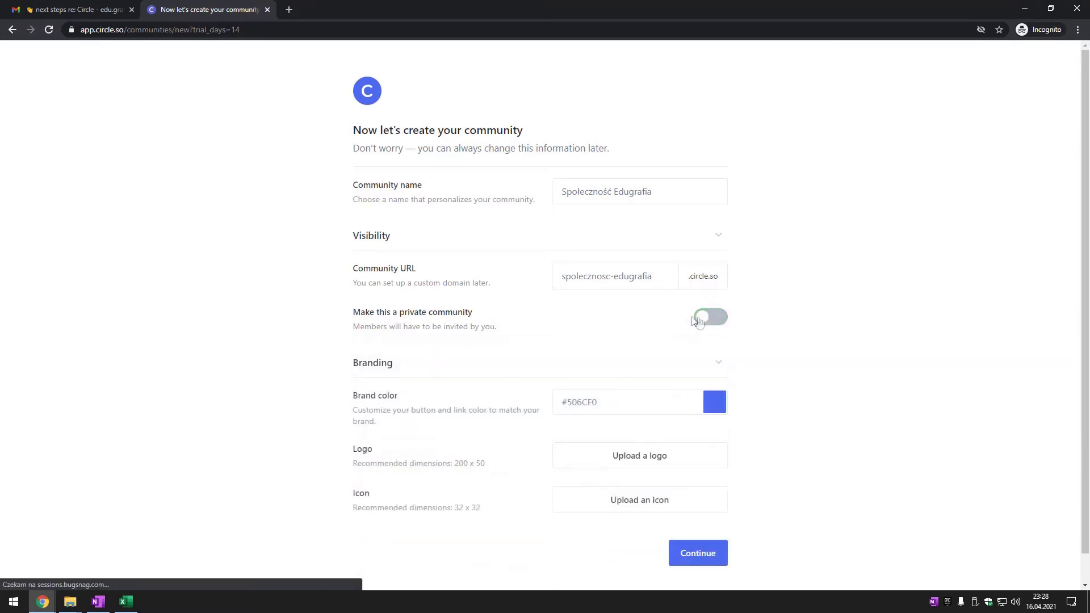
left_click(730, 315)
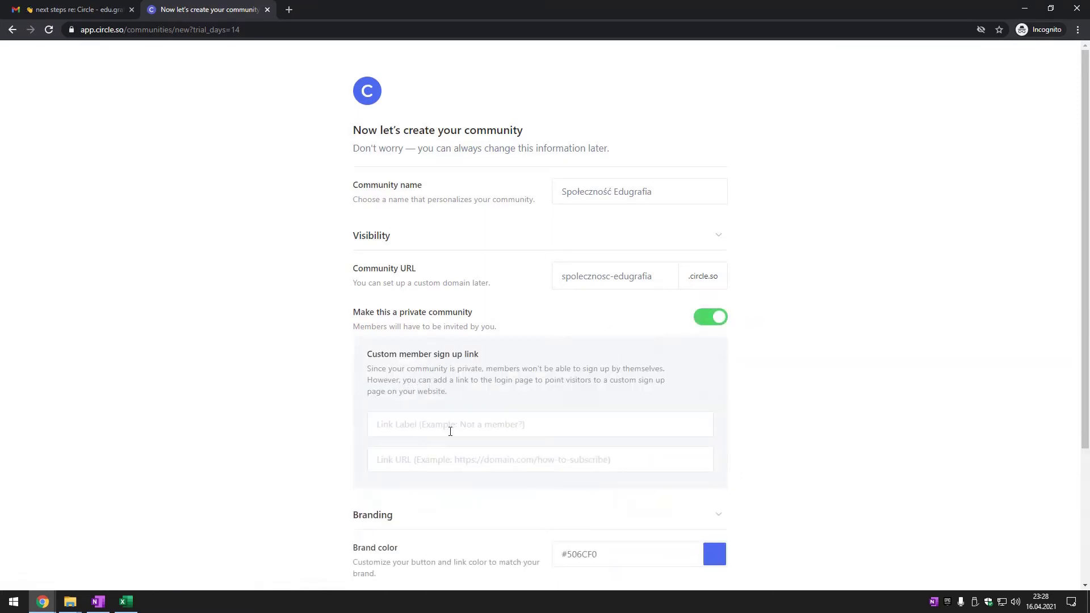
Upload 2.JPG from the Pulpit folder as the community logo in the branding settings
scroll(446, 430, "down", 3)
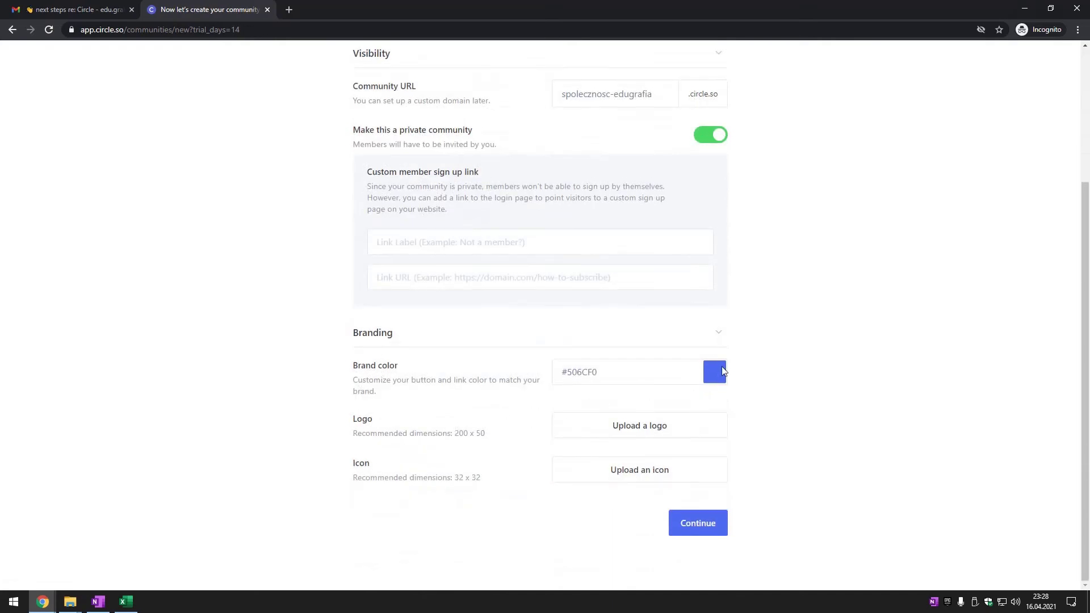
scroll(722, 379, "up", 3)
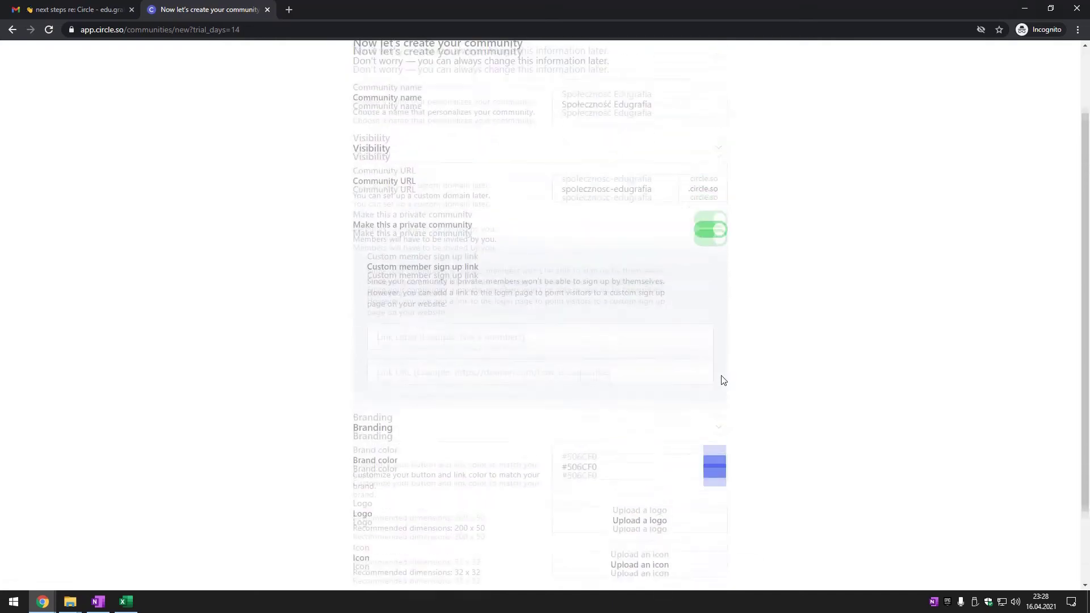
scroll(718, 380, "down", 3)
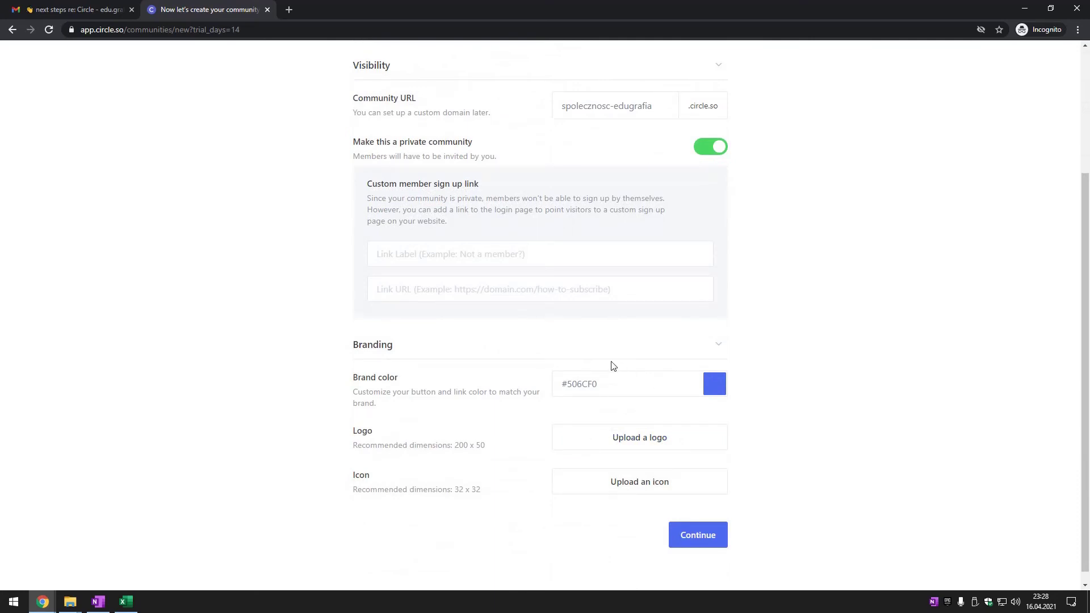
left_click(657, 442)
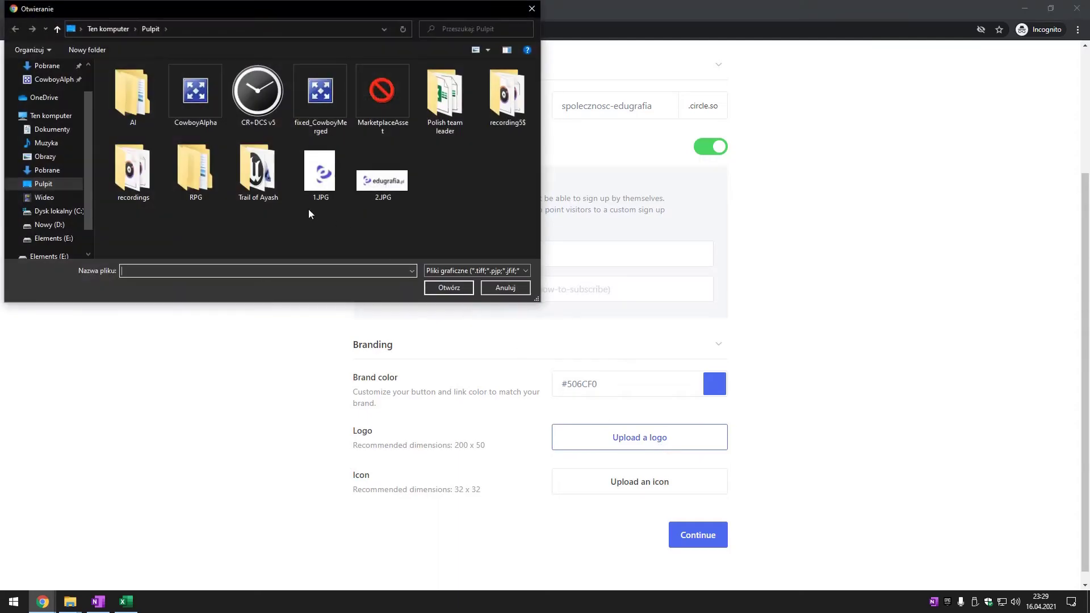
double_click(379, 173)
scroll(562, 332, "down", 1)
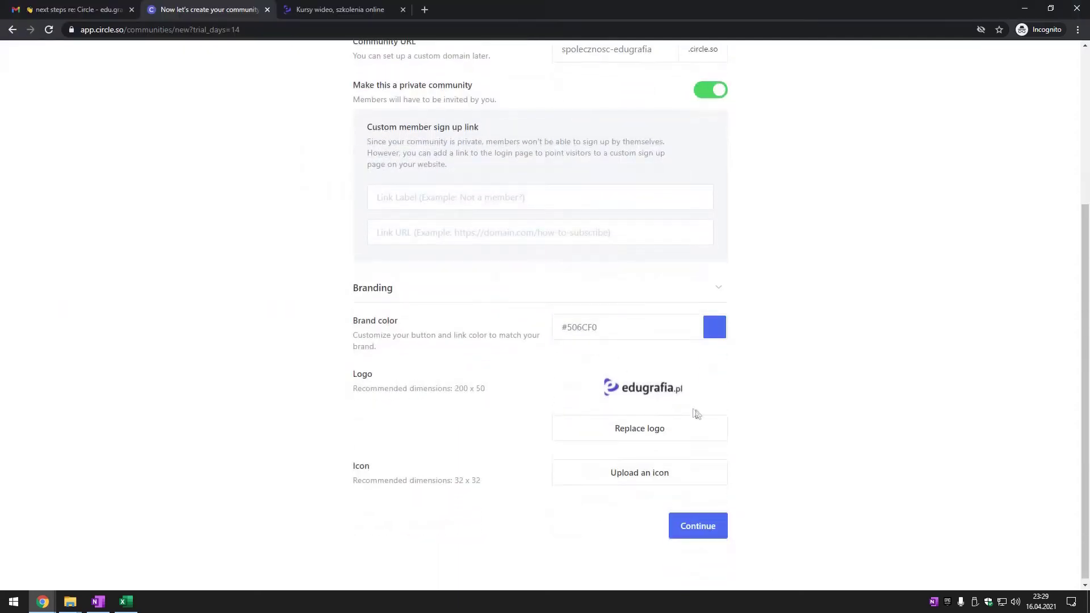
Upload 1.JPG from the Pulpit folder as the community icon and continue to the first space setup
left_click(629, 475)
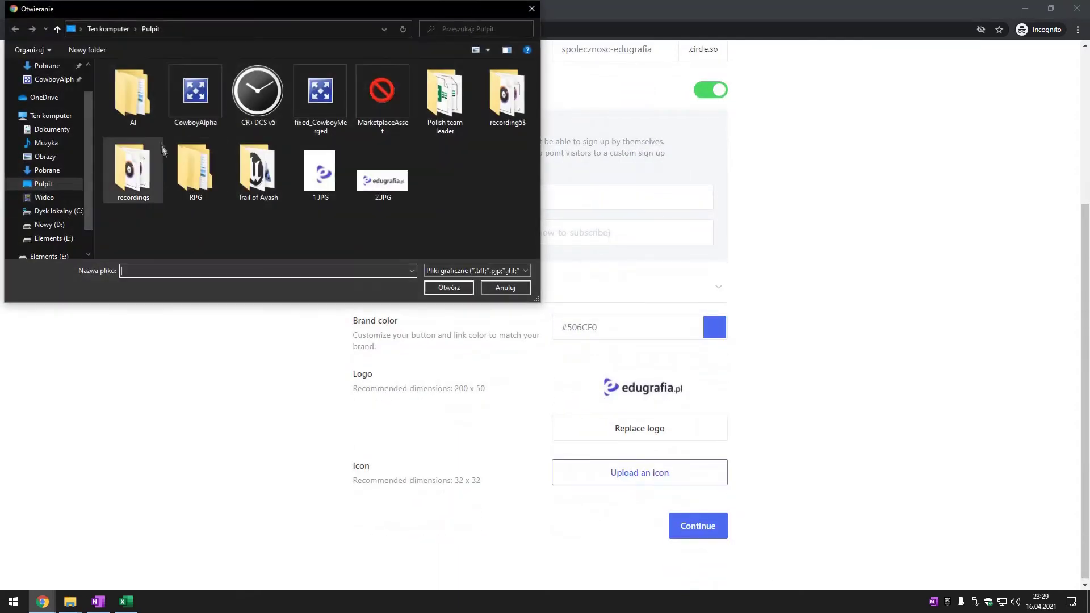
double_click(317, 188)
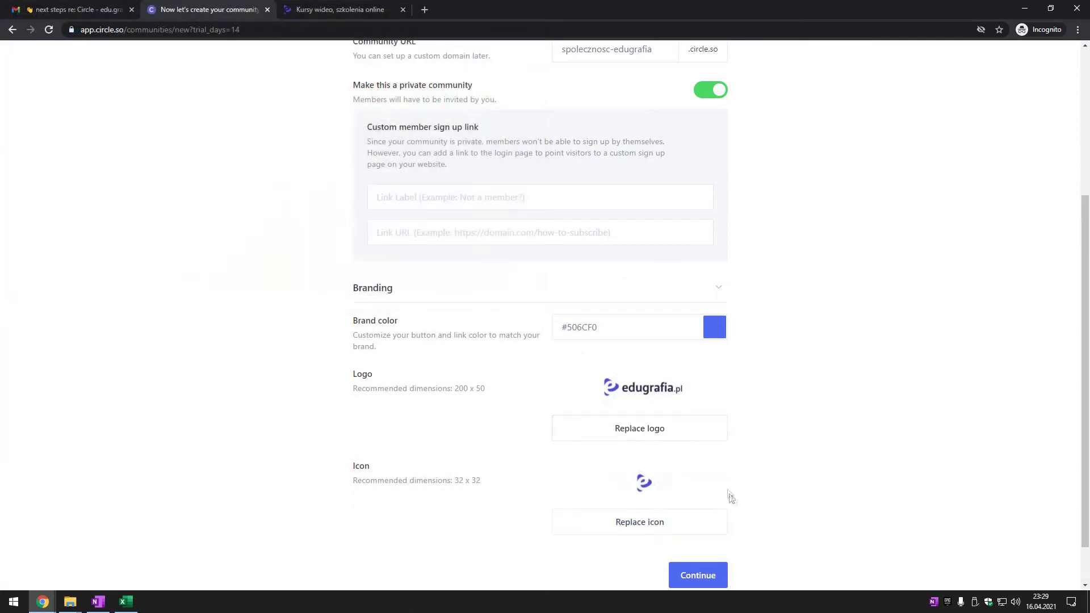
scroll(727, 486, "down", 1)
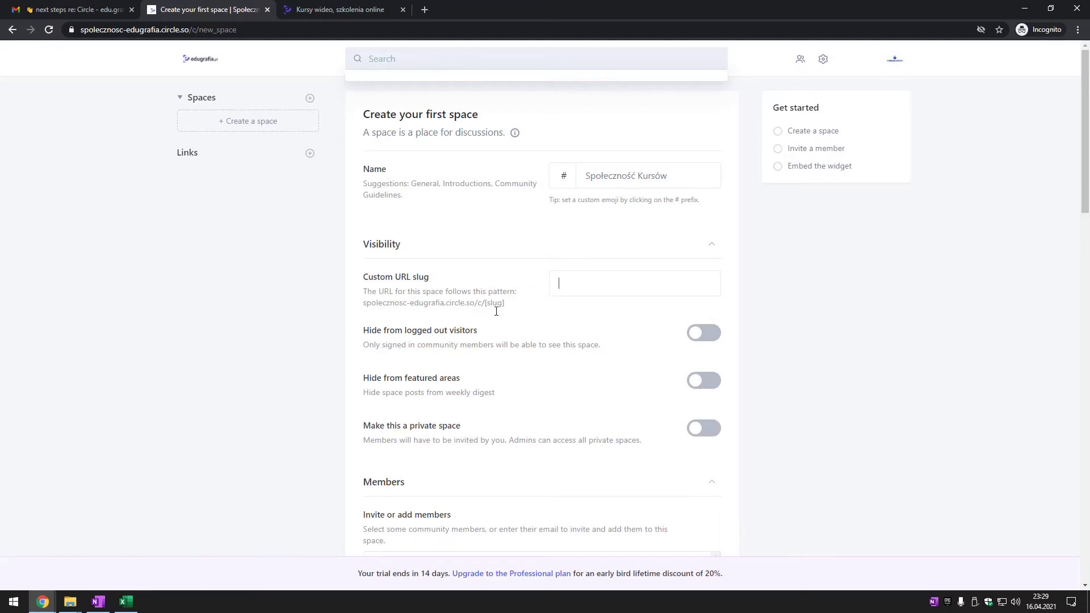
Set the custom URL slug of the Społeczność Kursów space to "kursy" and choose Card View as its layout
type("rsy")
key("ctrl+a")
type("k")
scroll(819, 324, "down", 4)
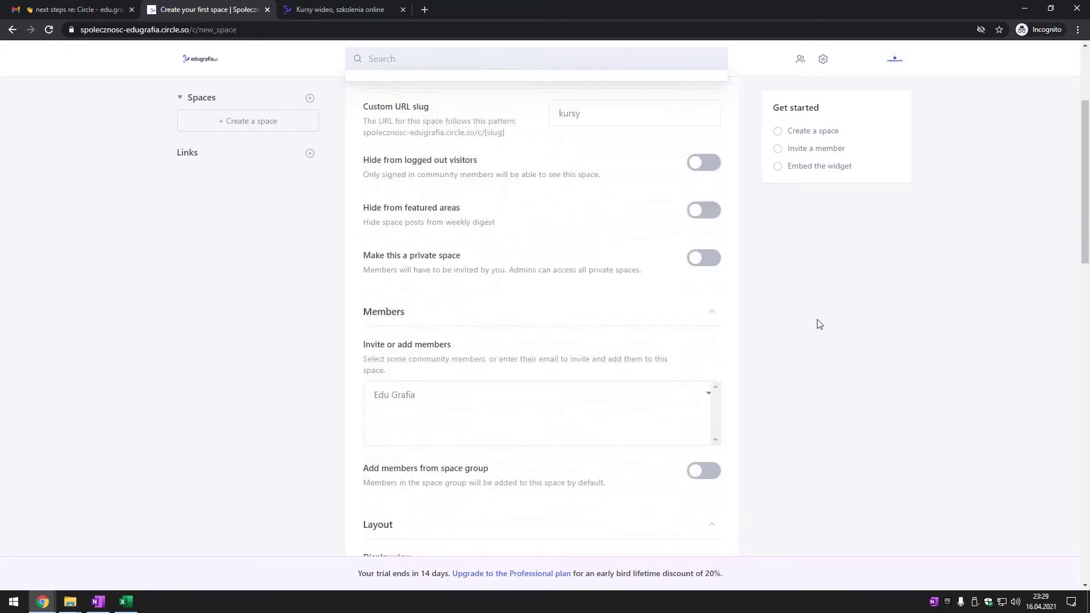
scroll(757, 348, "down", 4)
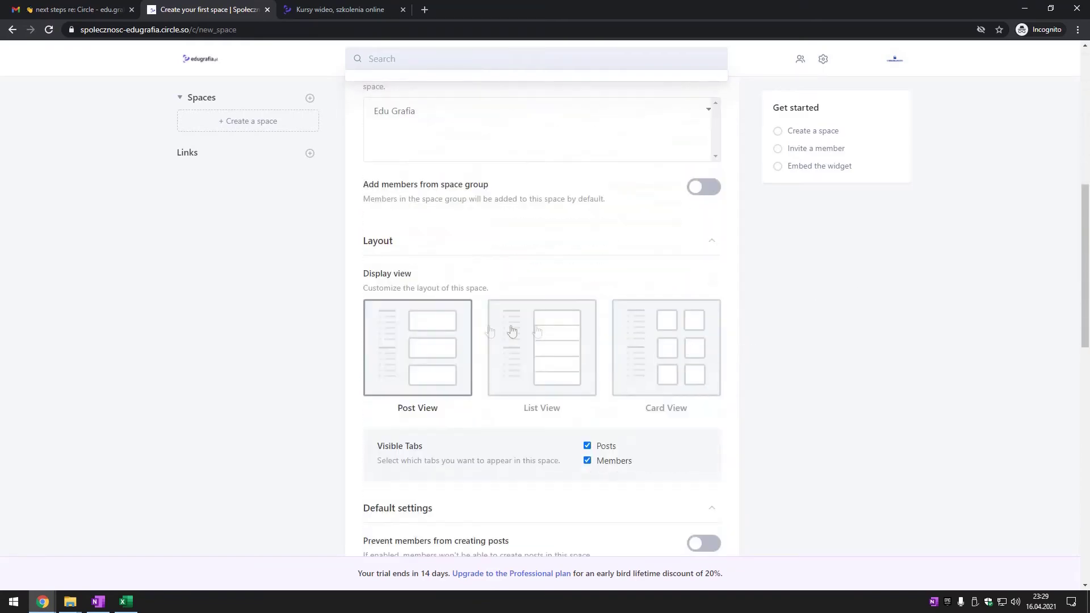
left_click(652, 373)
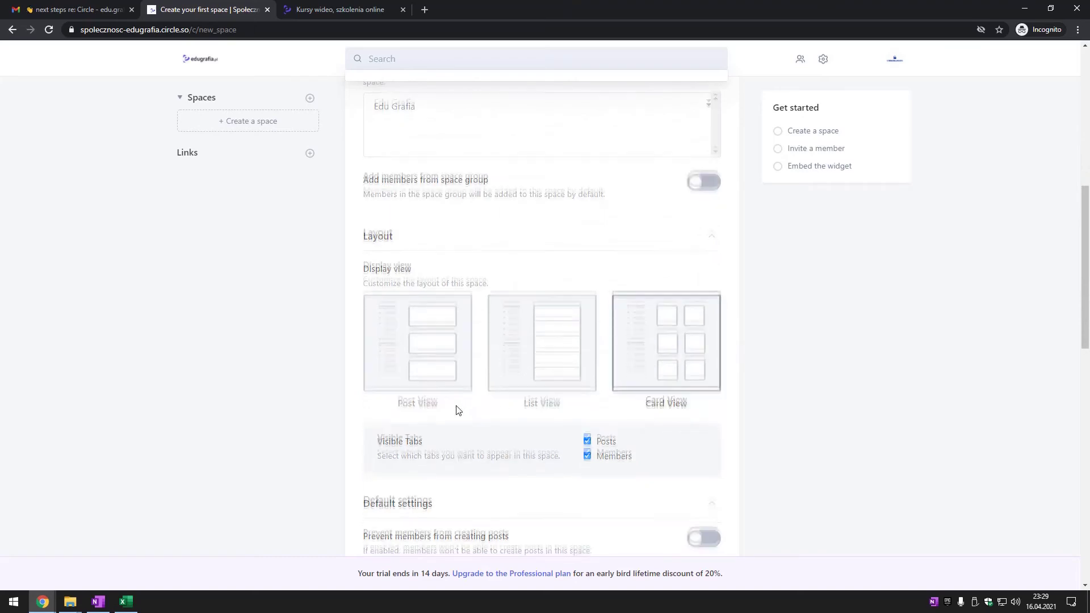
Review the new space's visibility, member, layout and default settings, including the restrictions on member posts
scroll(458, 409, "down", 2)
scroll(458, 411, "down", 5)
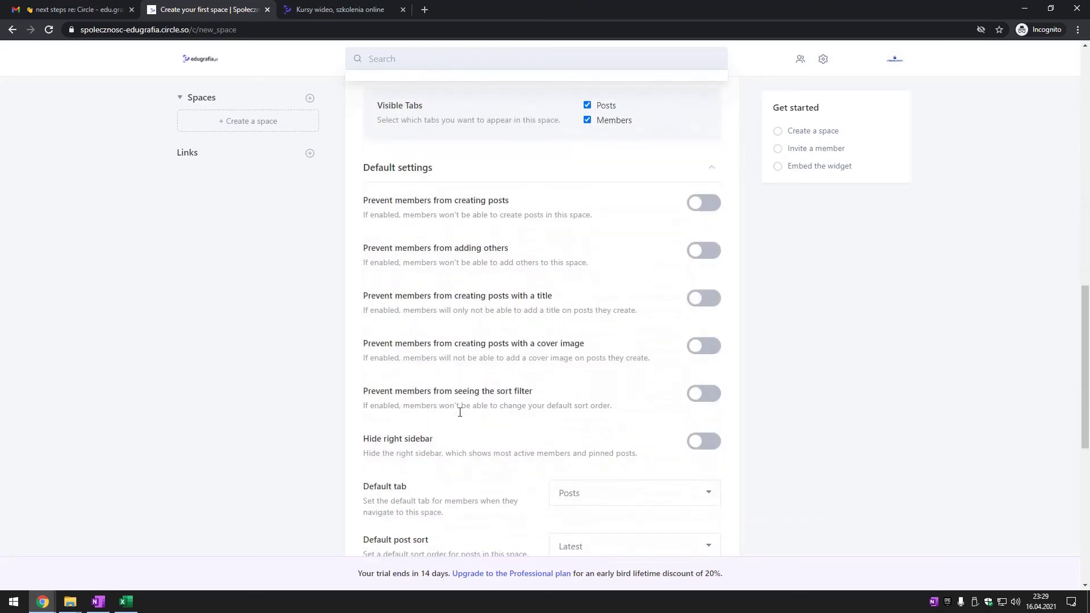
scroll(457, 411, "up", 12)
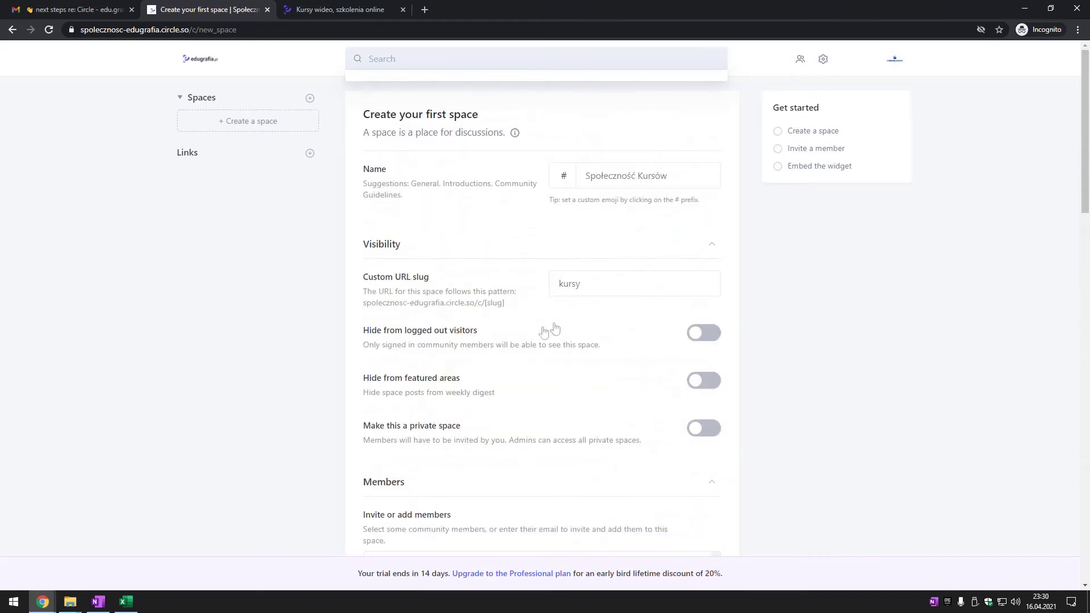
scroll(482, 385, "down", 2)
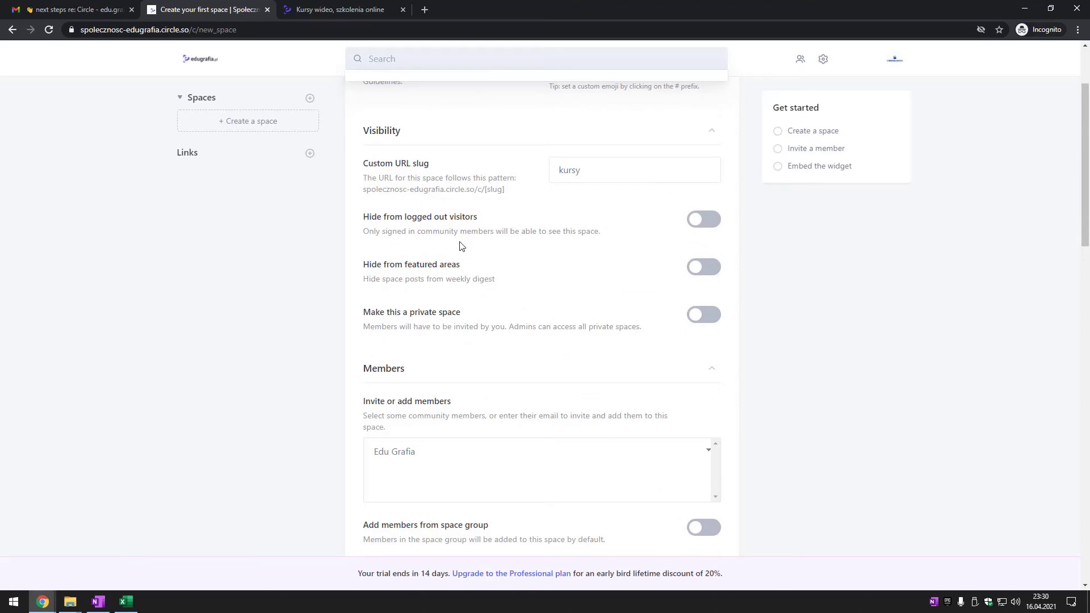
scroll(430, 369, "down", 1)
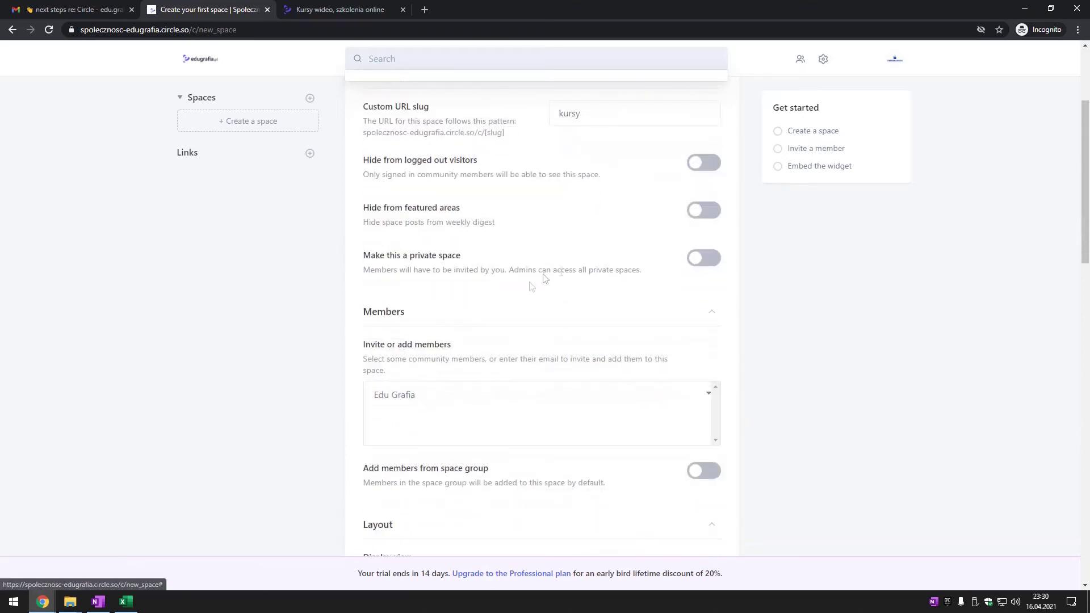
scroll(450, 356, "down", 2)
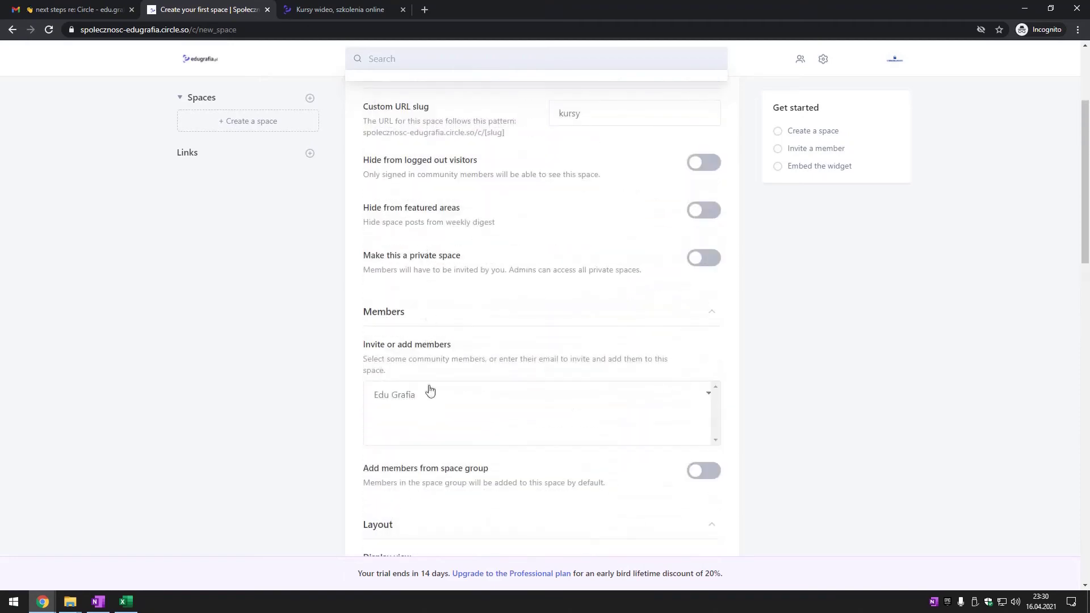
scroll(426, 383, "down", 4)
scroll(429, 390, "down", 5)
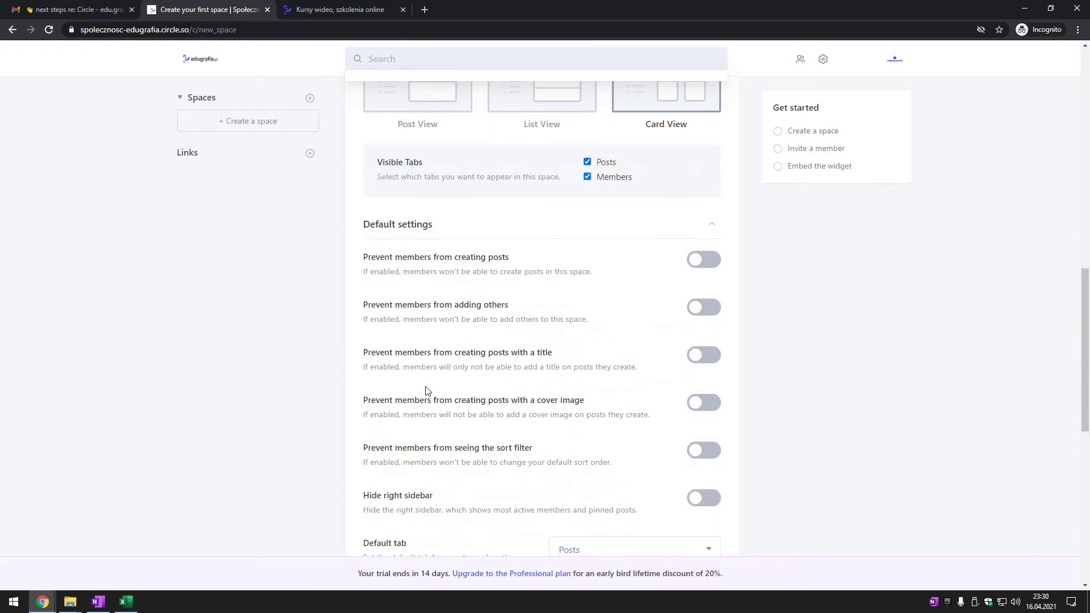
scroll(428, 391, "down", 1)
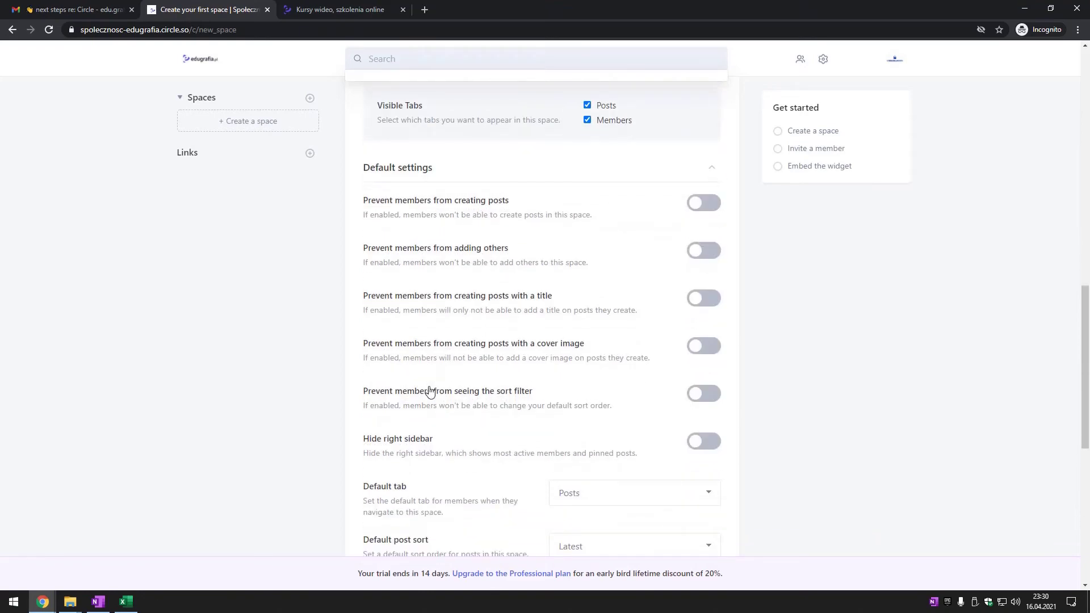
scroll(429, 391, "down", 4)
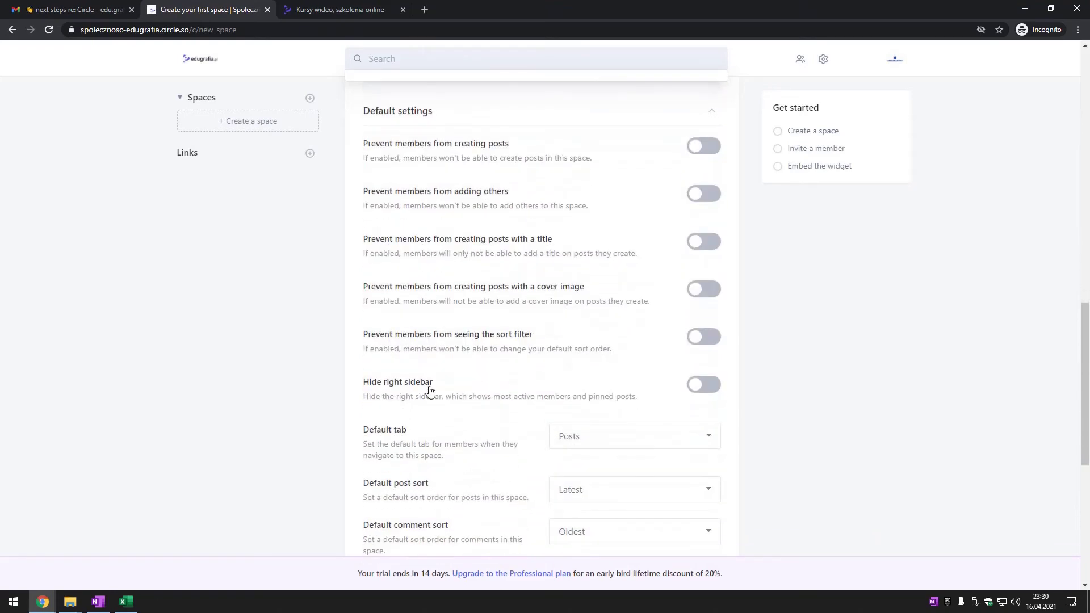
scroll(428, 391, "down", 1)
Check the available choices for the space's default tab and default post sort without changing them
left_click(636, 216)
left_click(637, 218)
left_click(626, 264)
left_click(626, 264)
left_click(627, 264)
left_click(626, 264)
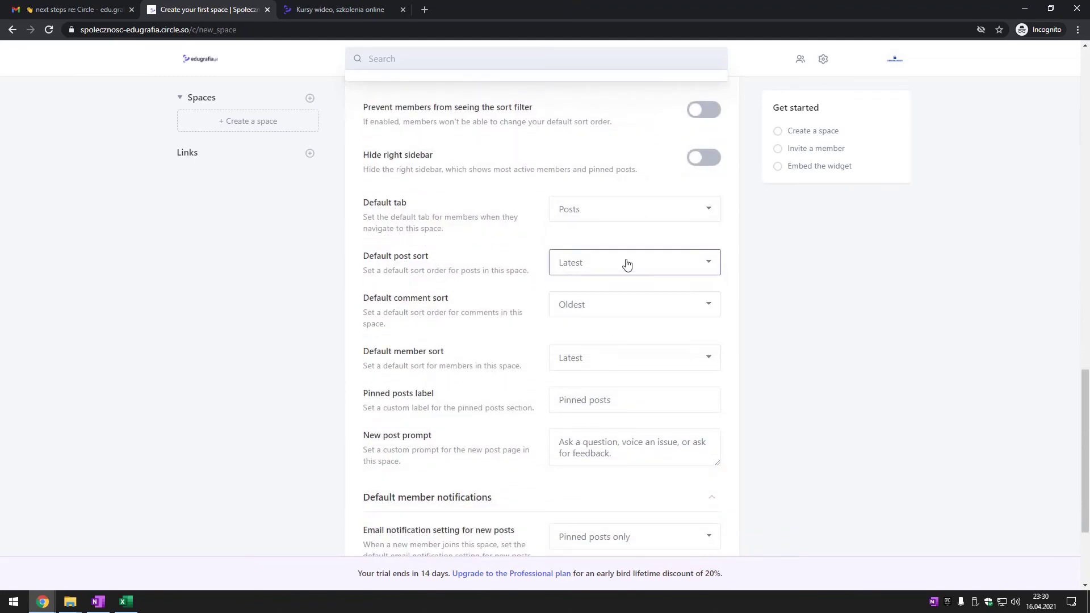
left_click(627, 264)
left_click(626, 264)
Keep the default member notification settings and create the space
scroll(576, 339, "down", 2)
scroll(578, 339, "down", 1)
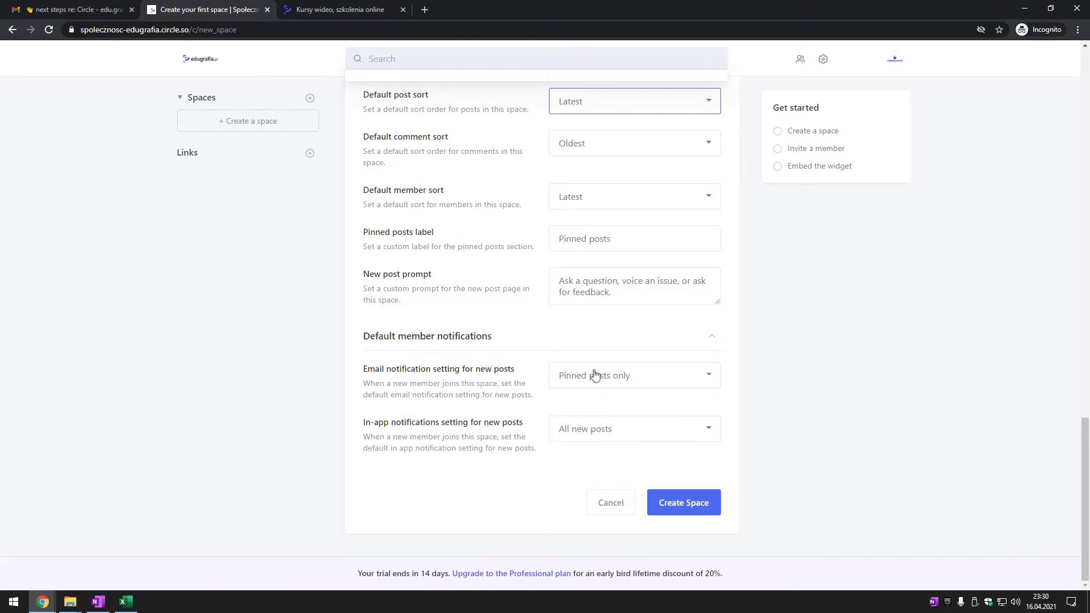
left_click(689, 503)
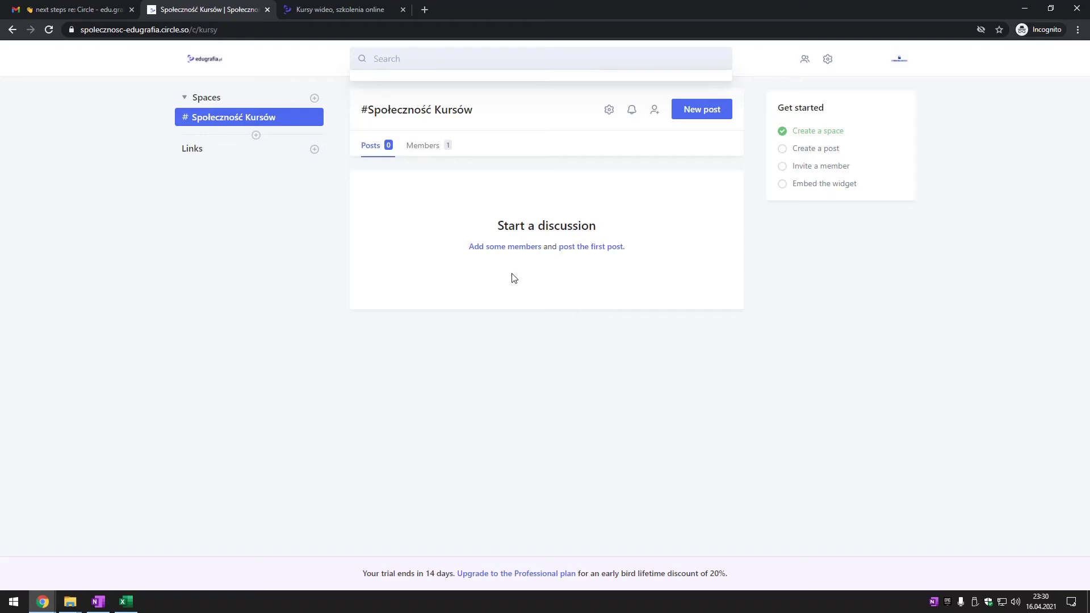
View the overview of all spaces, and return to the Społeczność Kursów space
left_click(202, 100)
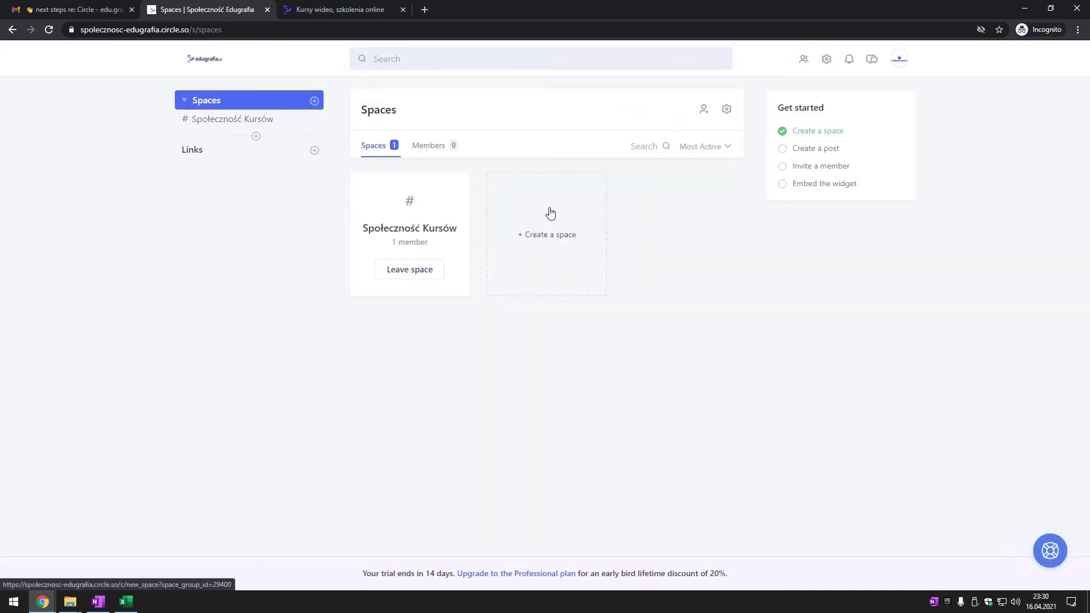
left_click(187, 101)
left_click(191, 103)
left_click(199, 121)
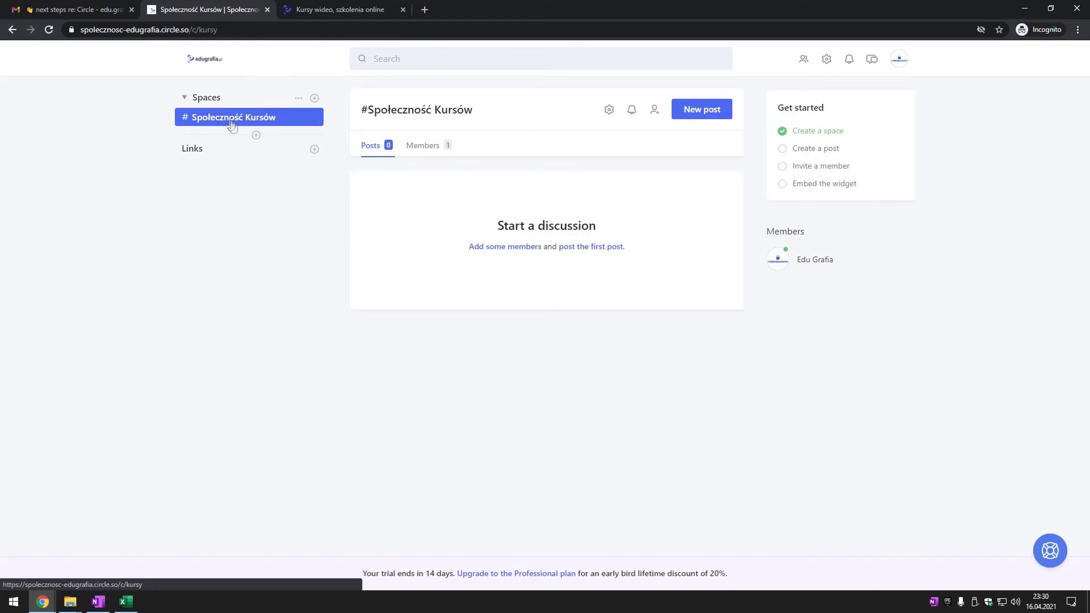
left_click(317, 153)
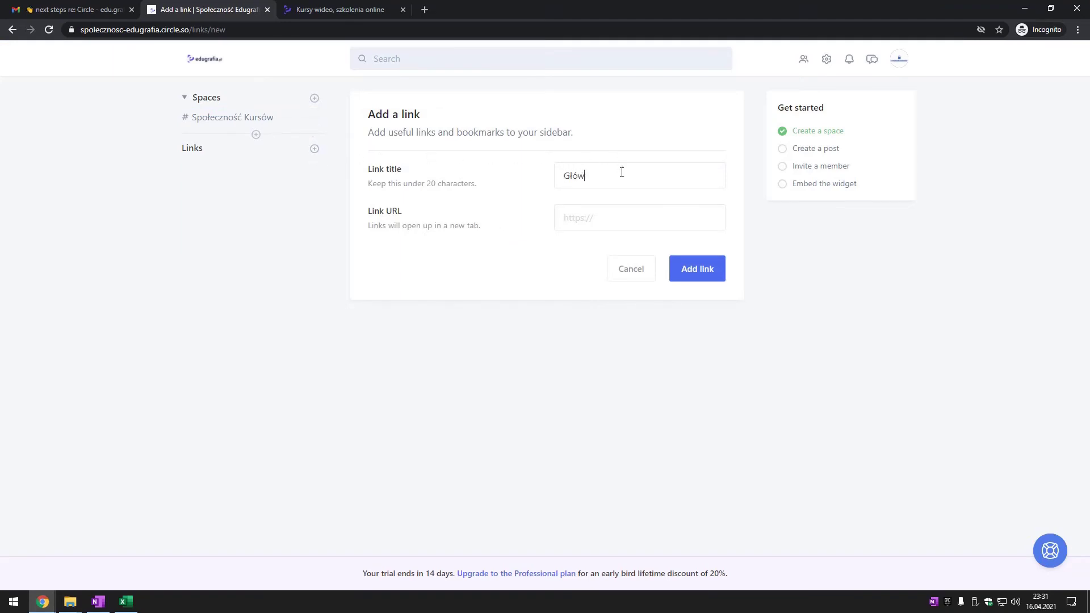
left_click(320, 9)
key("ctrl+l")
key("ctrl+c")
left_click(227, 10)
left_click(639, 225)
key("ctrl+v")
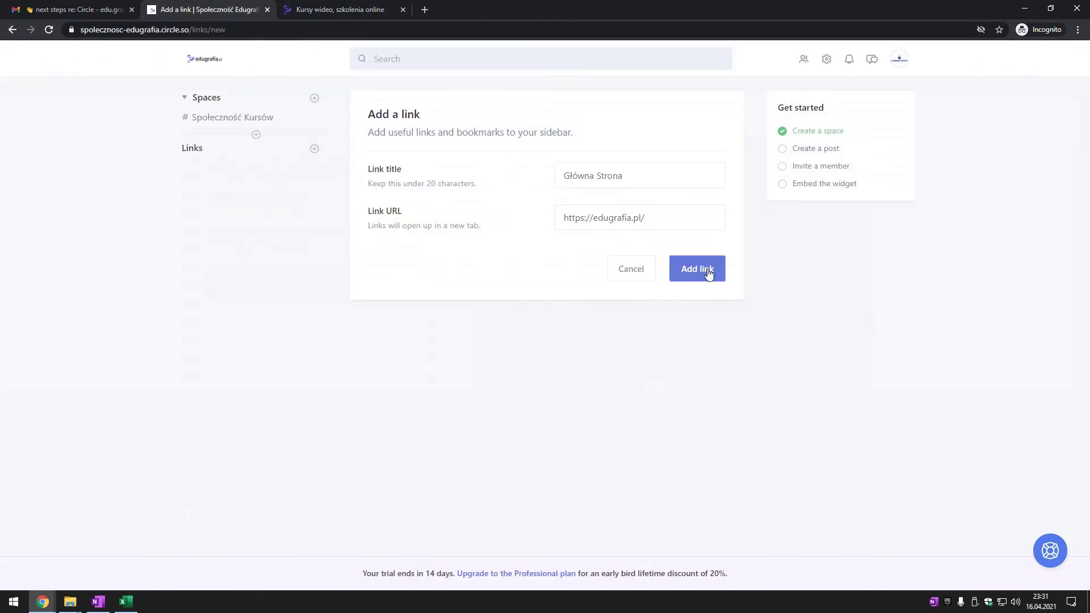
left_click(697, 269)
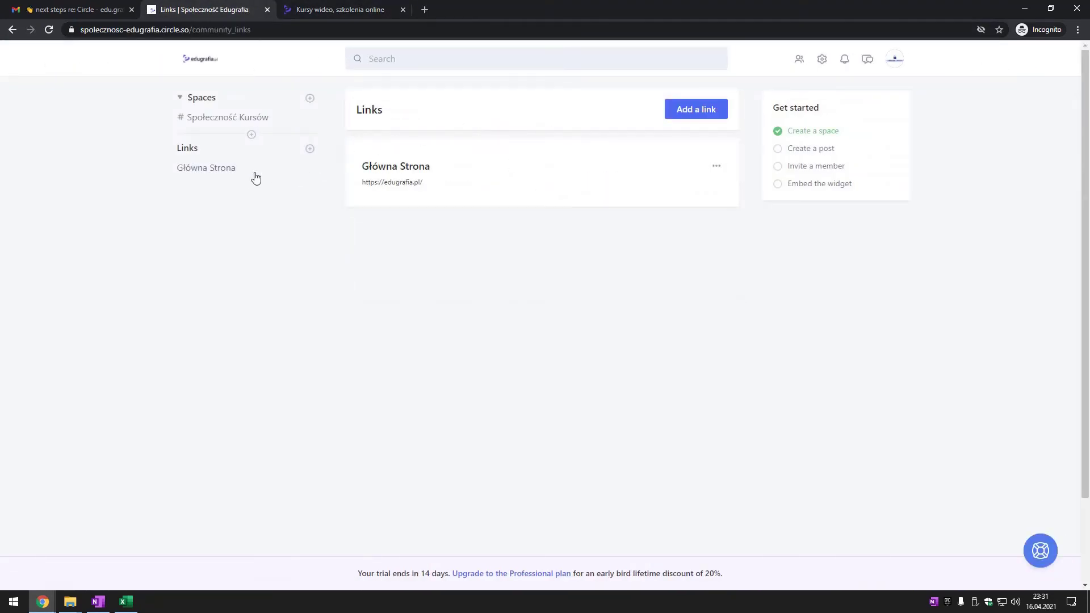
Test the Główna Strona sidebar link and close the pages it opens
left_click(235, 170)
key("ctrl+w")
left_click(206, 169)
key("ctrl+w")
Examine the form for creating a group of spaces, and return to the community without creating one
left_click(255, 135)
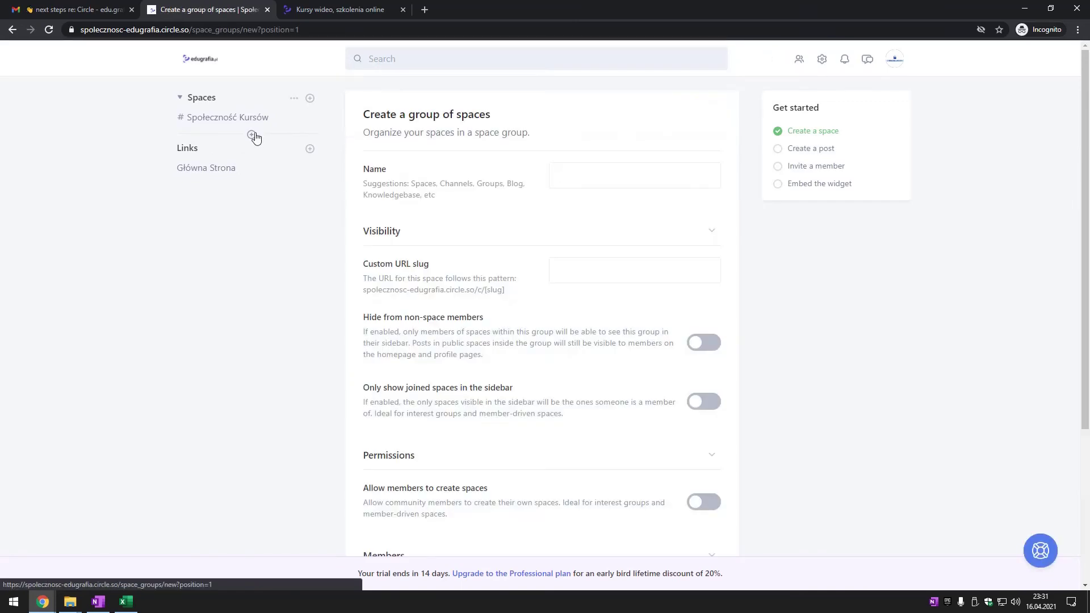
scroll(518, 255, "down", 4)
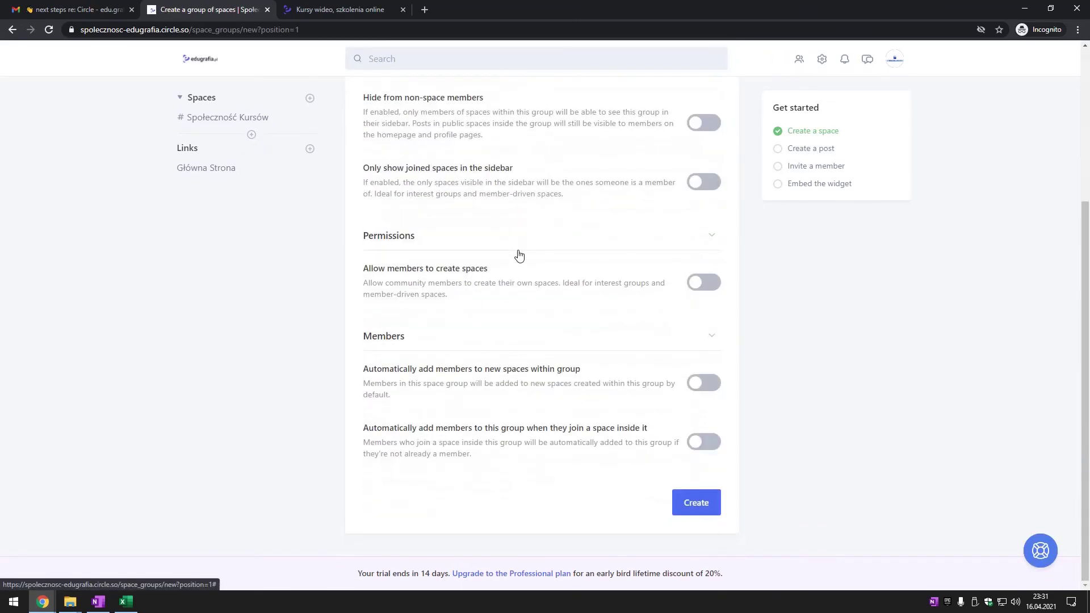
scroll(518, 255, "up", 4)
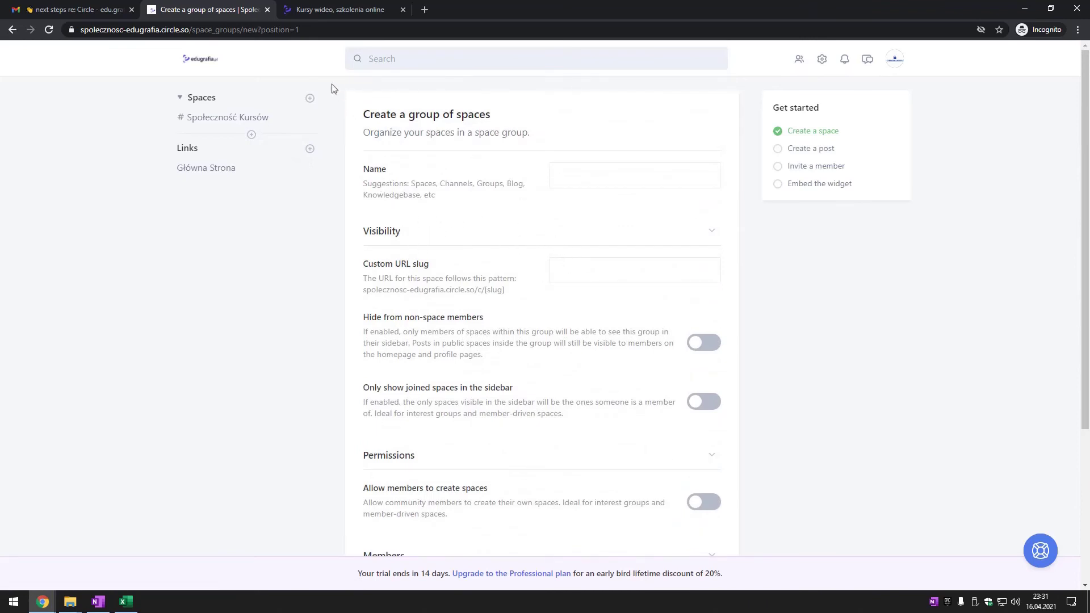
left_click(219, 67)
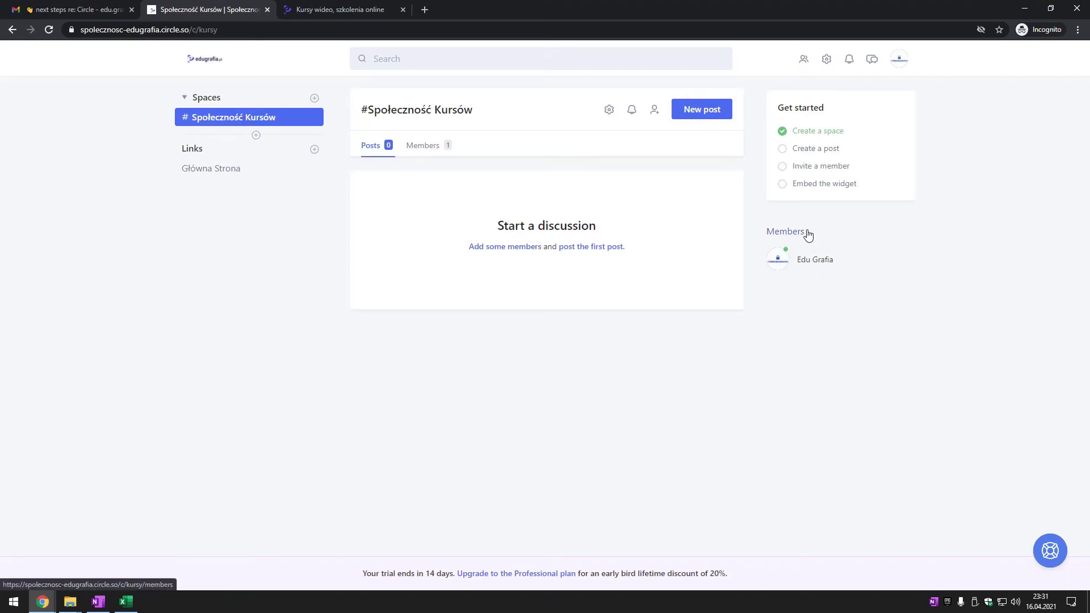
View the account options, the direct messages page and the notifications list
left_click(899, 62)
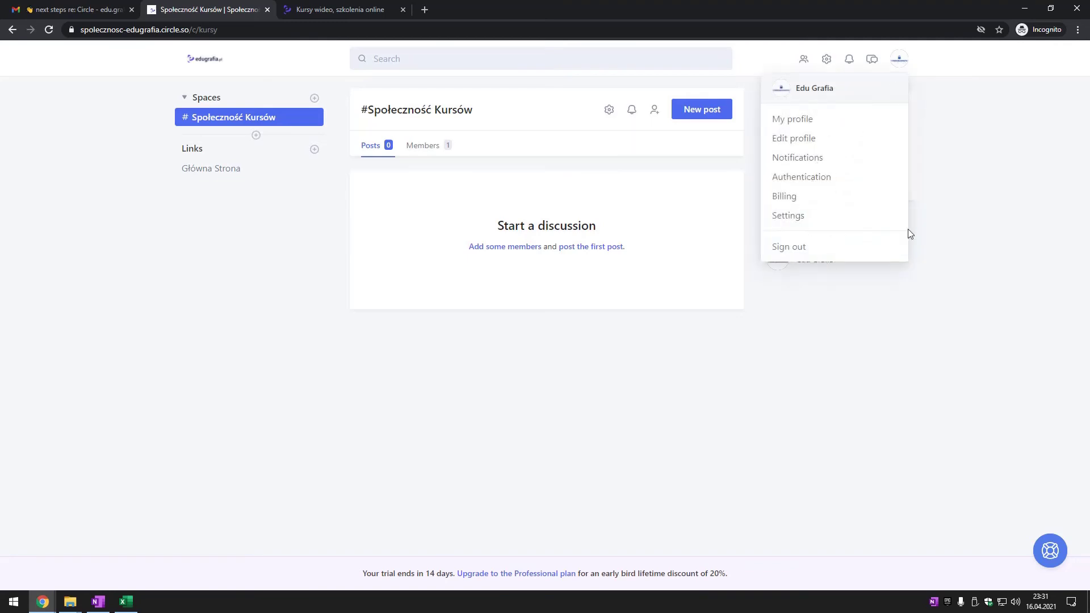
left_click(872, 59)
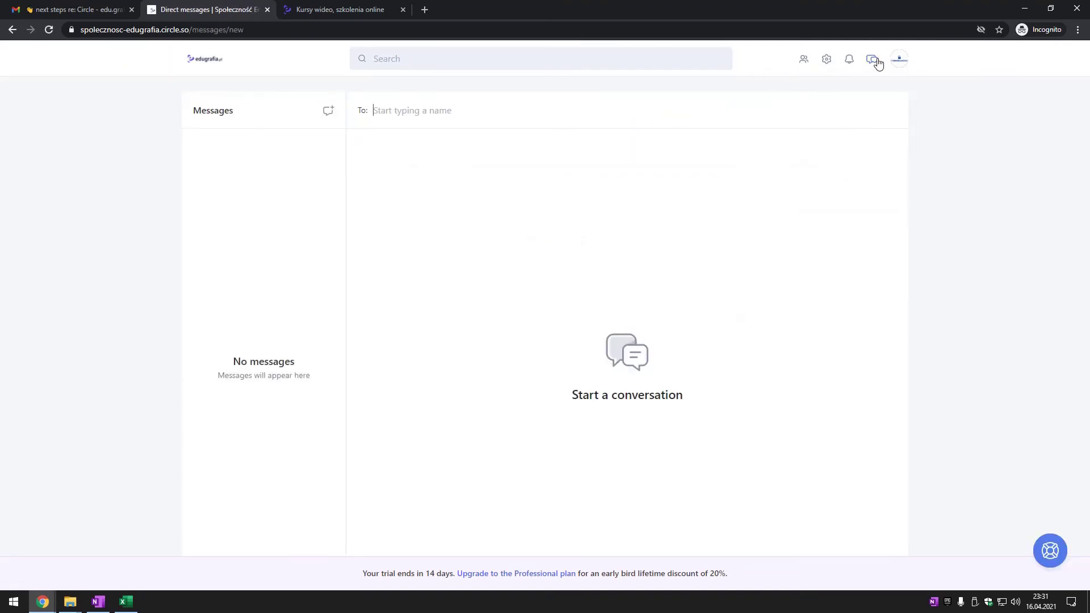
left_click(849, 60)
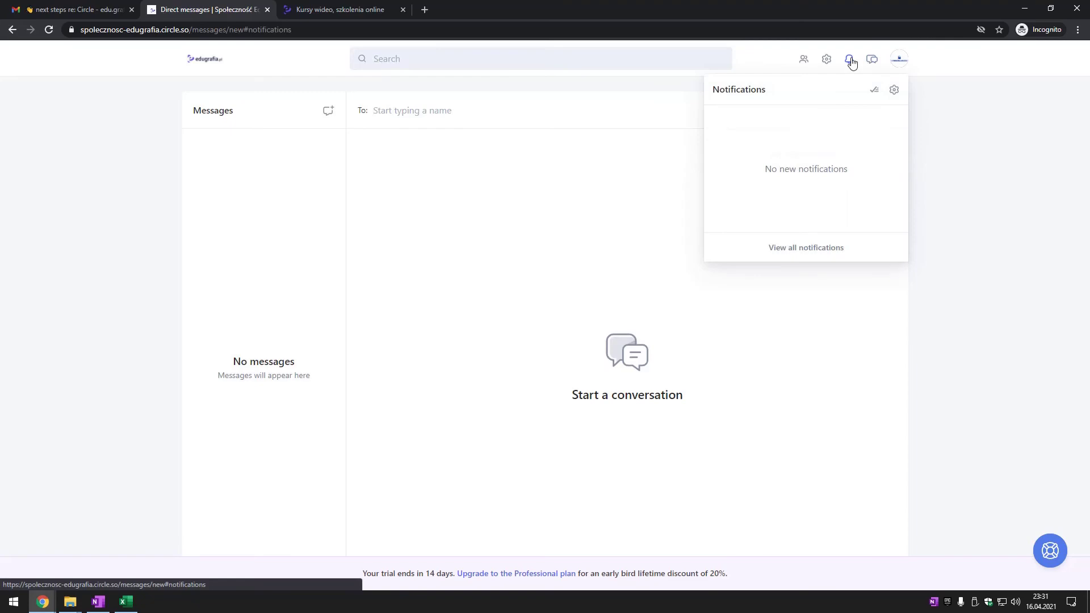
Open the notification preferences and review the email and in-app options for comments, mentions, likes and new posts
left_click(894, 89)
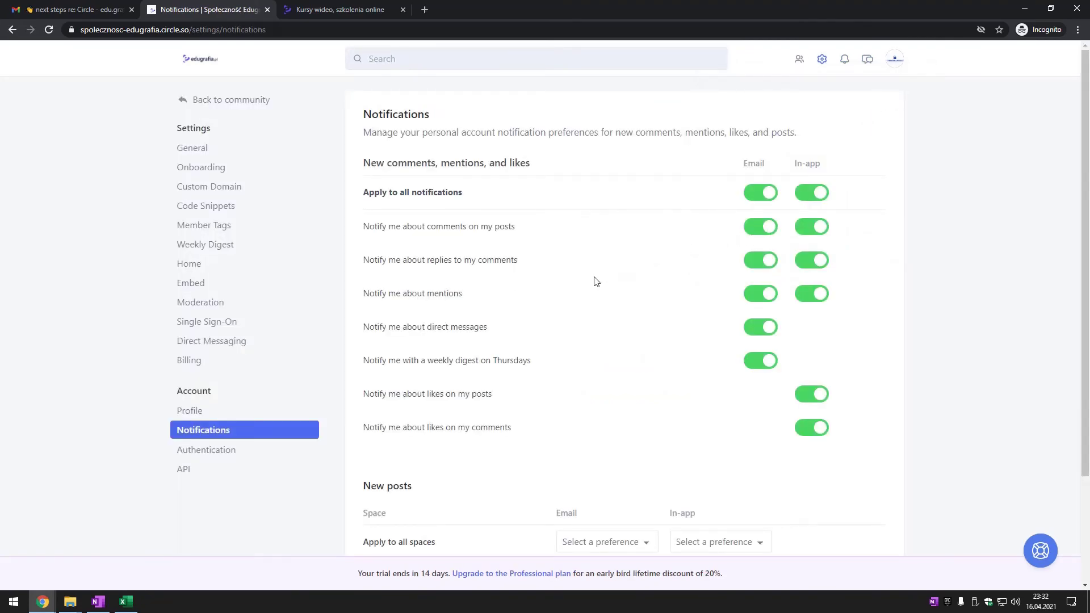
scroll(596, 281, "down", 2)
scroll(594, 281, "up", 3)
scroll(594, 281, "down", 3)
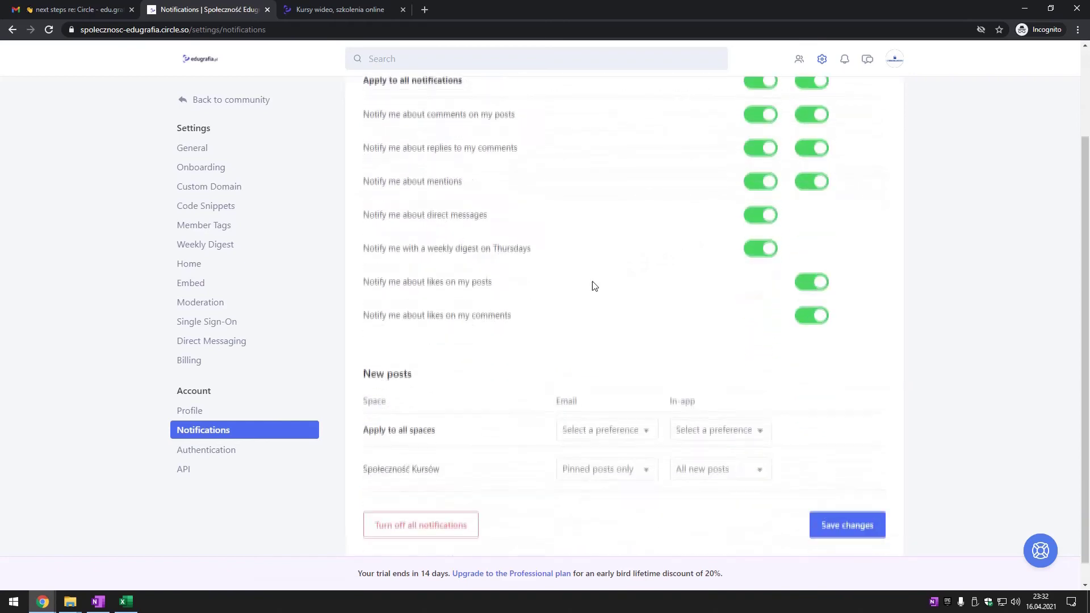
scroll(594, 287, "up", 3)
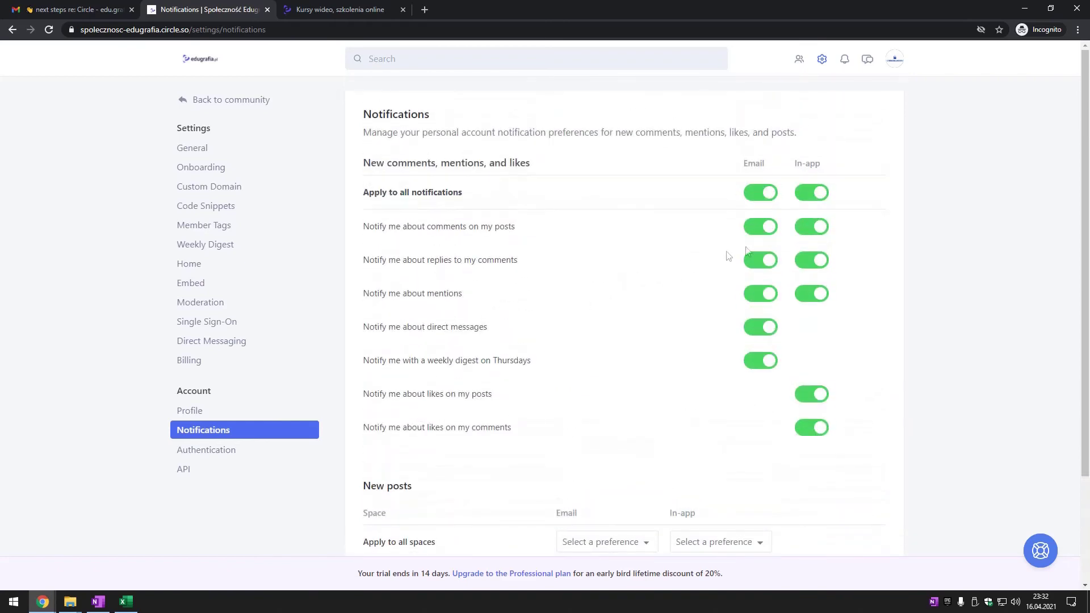
Review the community's general visibility and branding settings, and reopen the notifications list
left_click(821, 59)
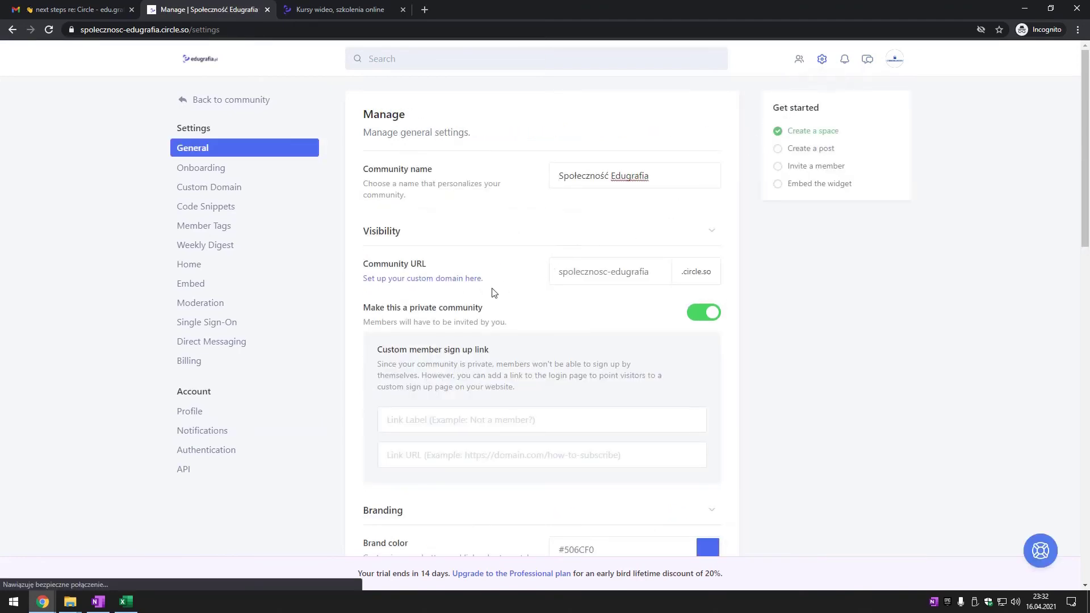
scroll(494, 292, "down", 3)
scroll(494, 292, "down", 5)
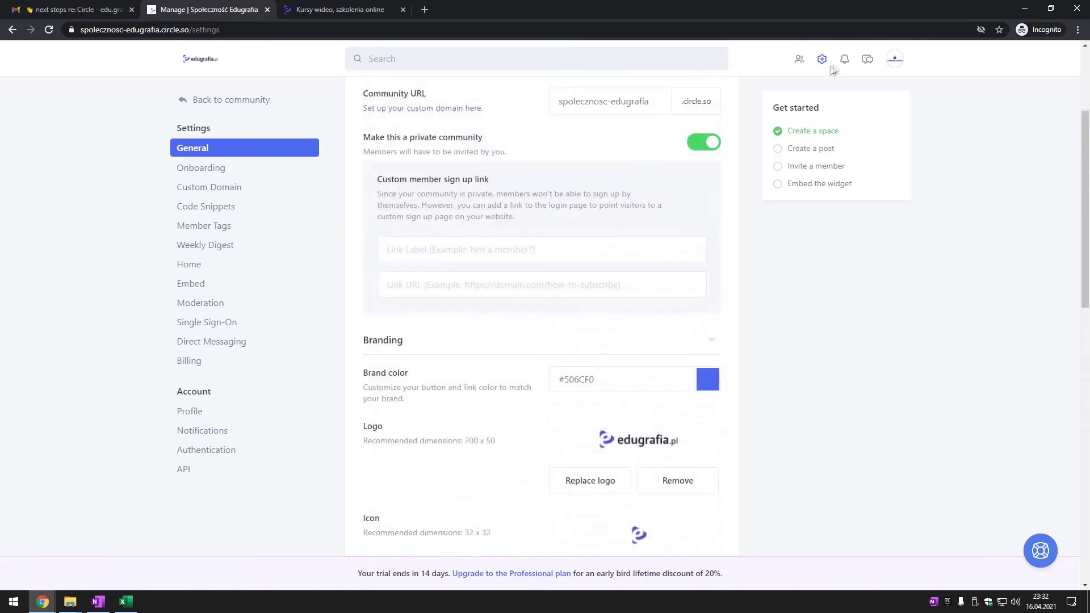
left_click(844, 62)
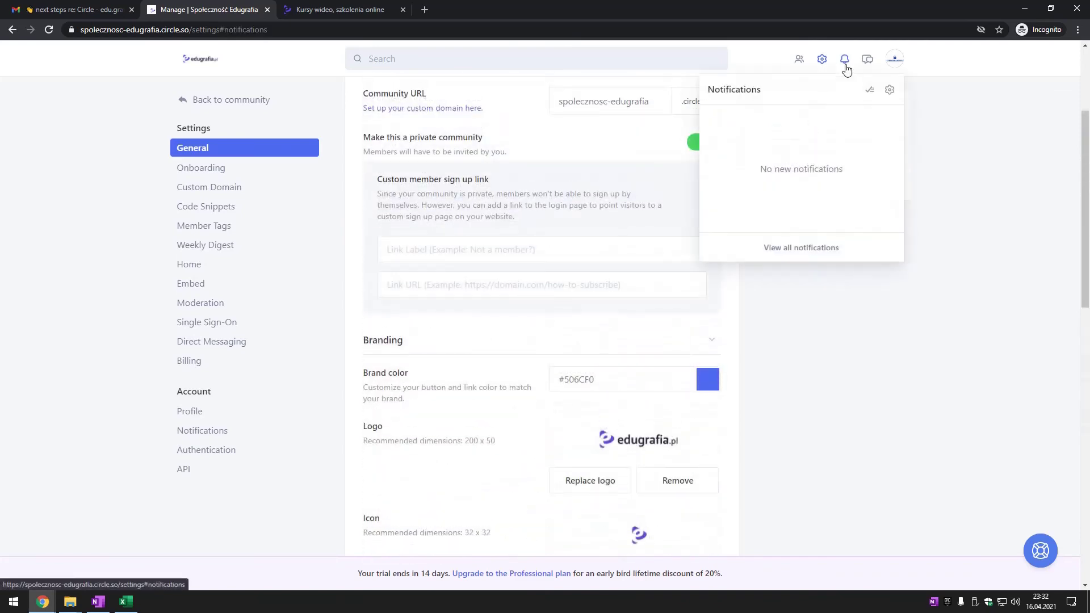
Open the community settings and view the onboarding, custom domain, code snippets and member tags pages
left_click(823, 62)
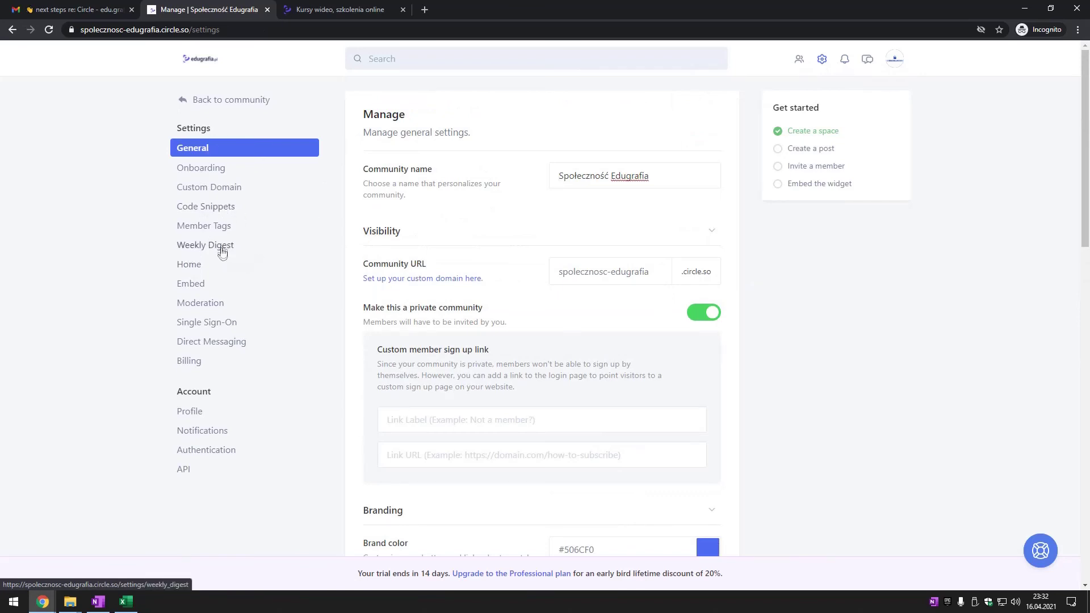
left_click(203, 170)
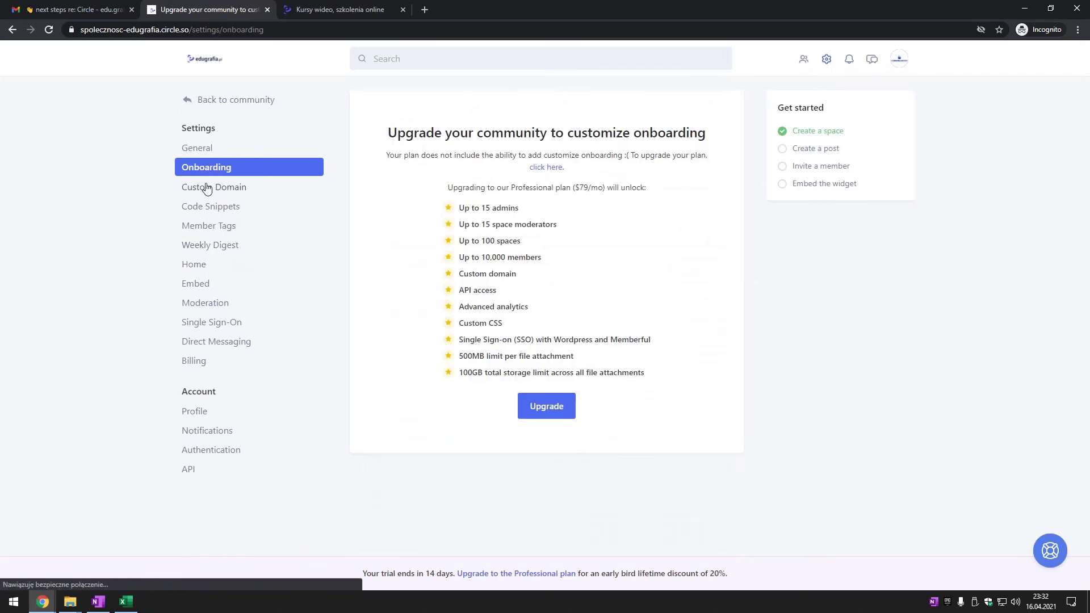
left_click(207, 188)
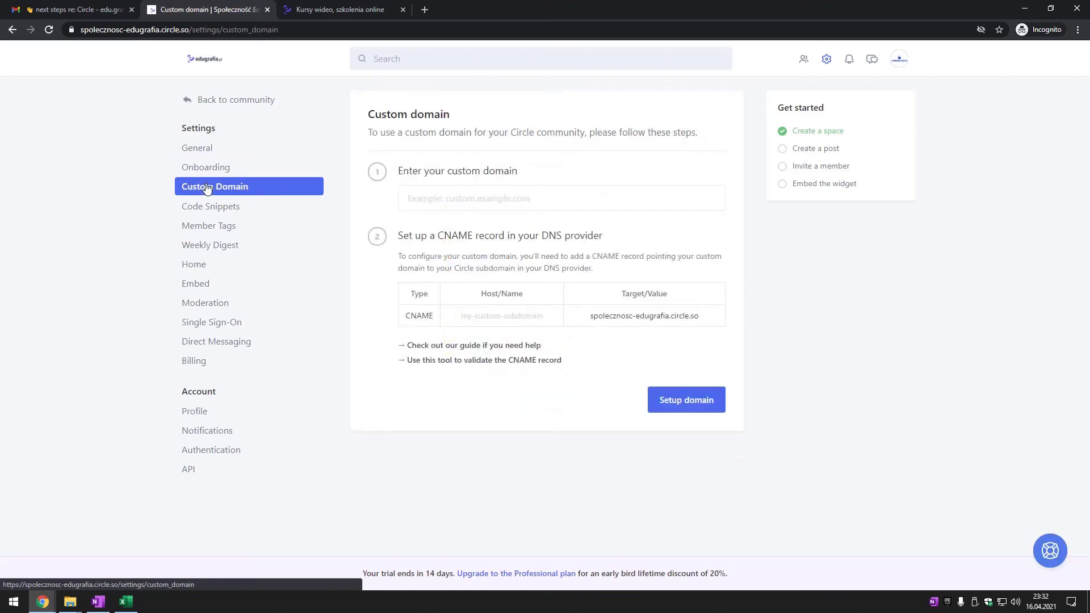
left_click(222, 209)
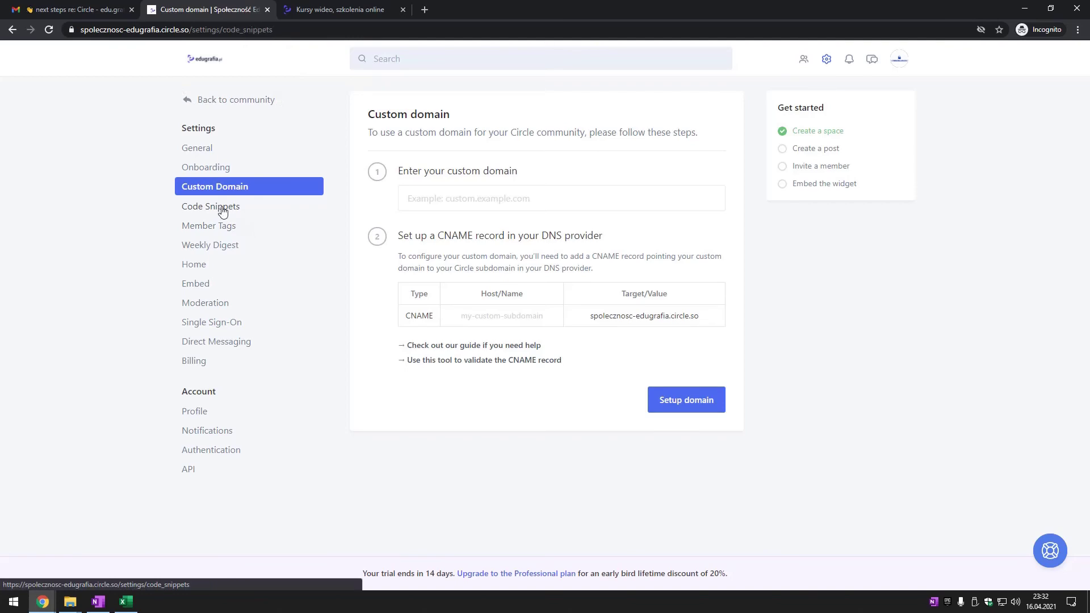
left_click(224, 226)
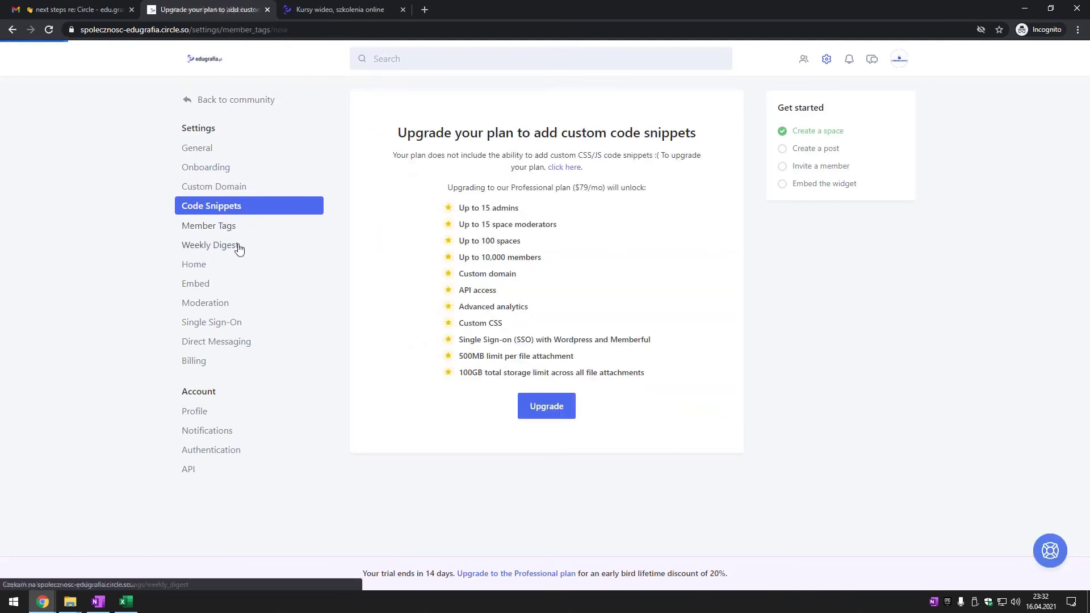
Review the weekly digest options and the community home settings for default pages
left_click(213, 246)
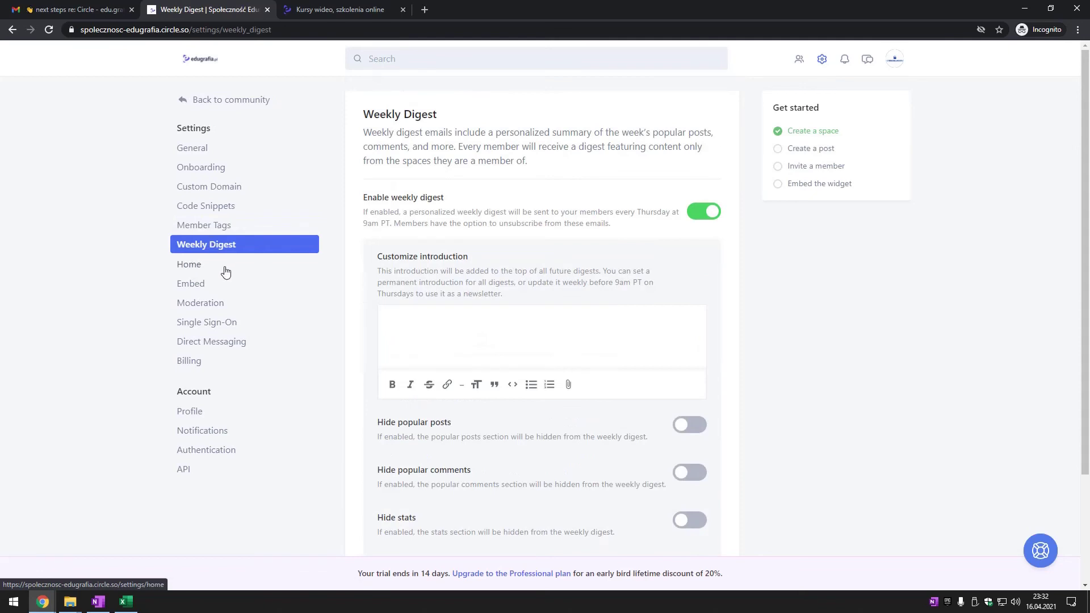
left_click(204, 270)
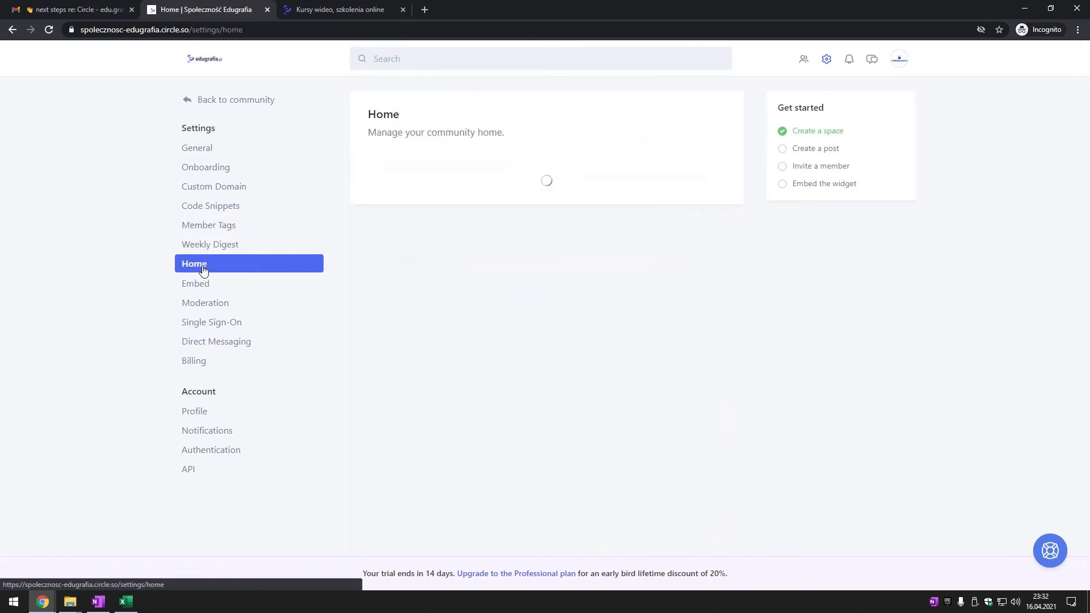
scroll(206, 278, "down", 1)
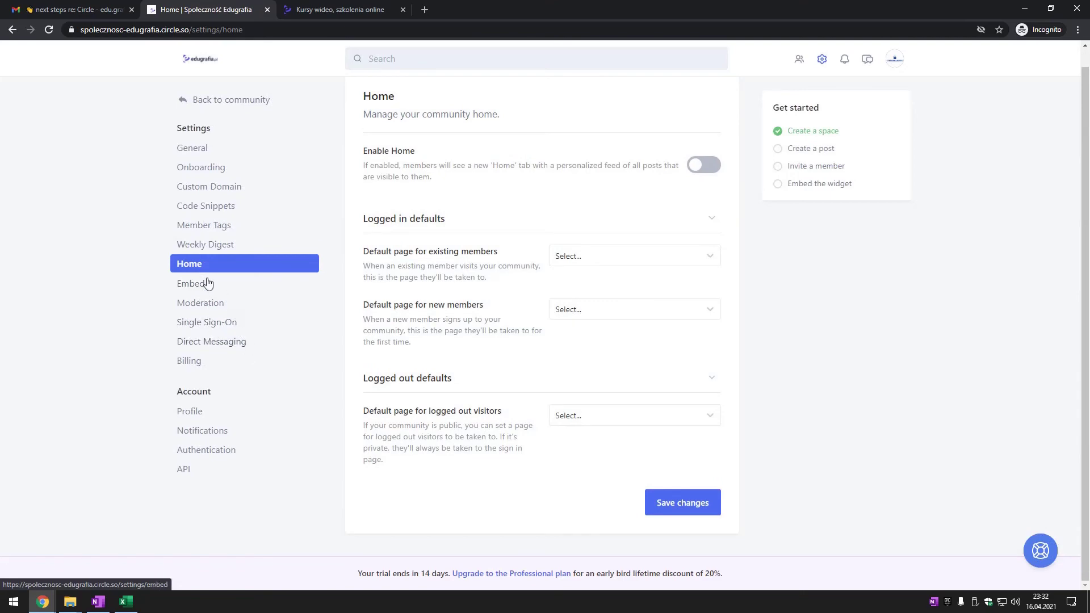
Open the embed settings and examine the code for the community, post and space widgets
left_click(208, 283)
scroll(478, 268, "down", 2)
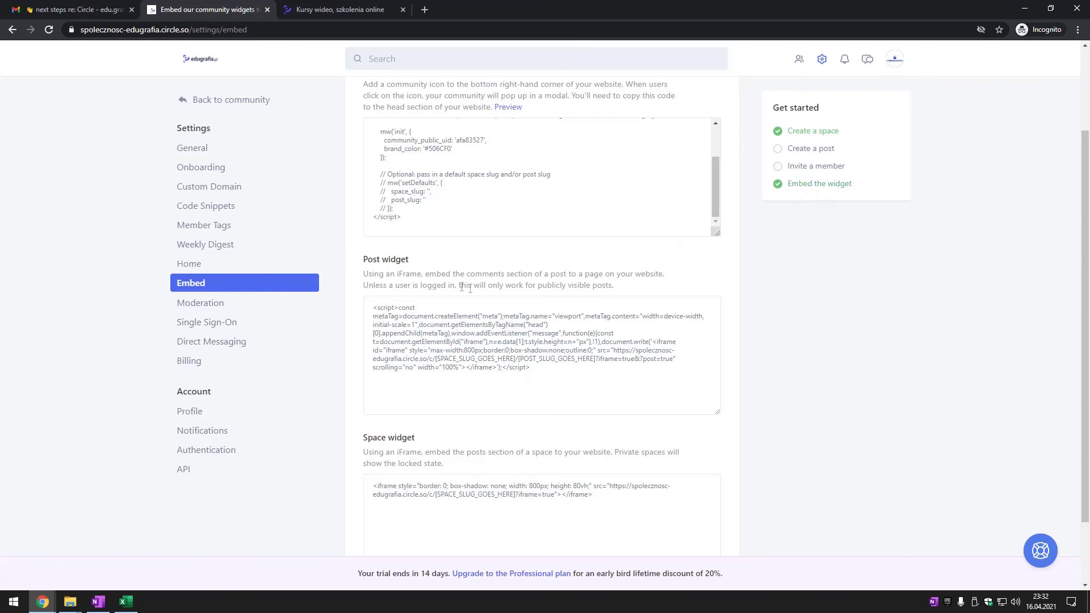
scroll(482, 296, "down", 2)
scroll(482, 297, "up", 3)
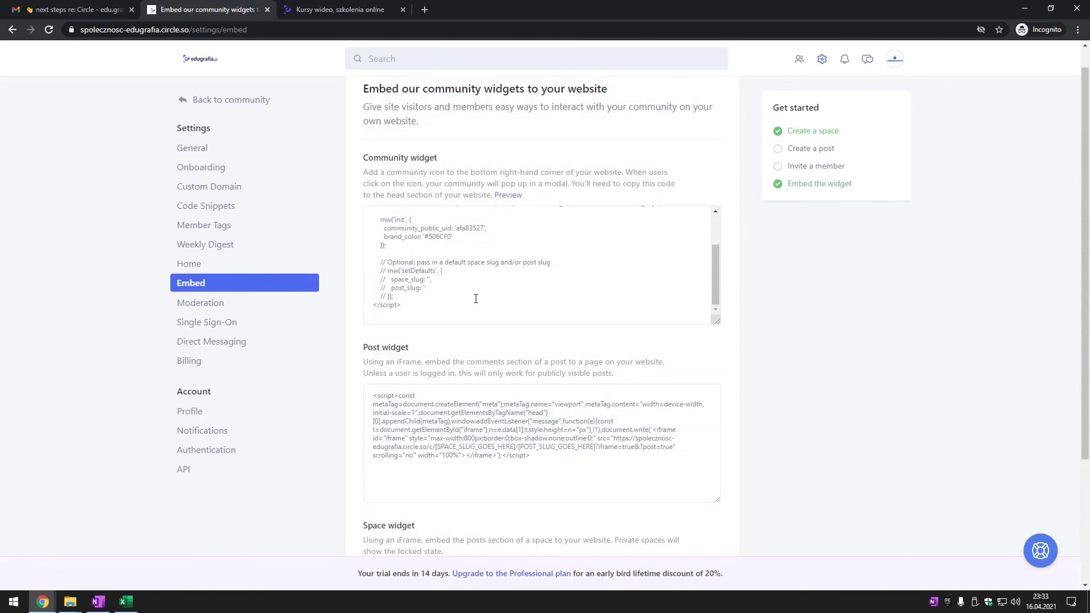
scroll(476, 298, "up", 2)
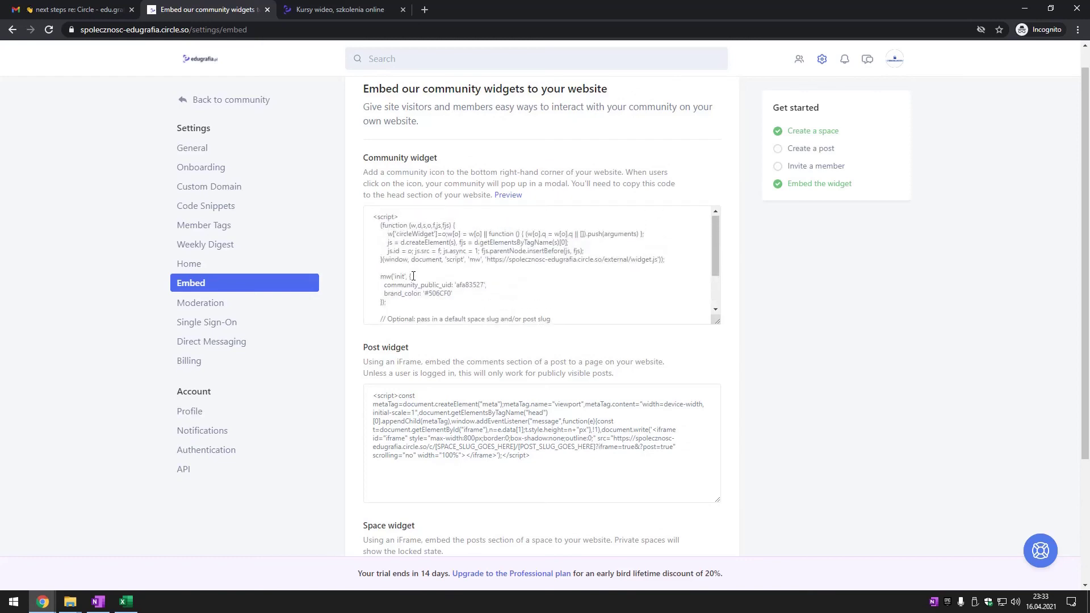
scroll(413, 276, "down", 2)
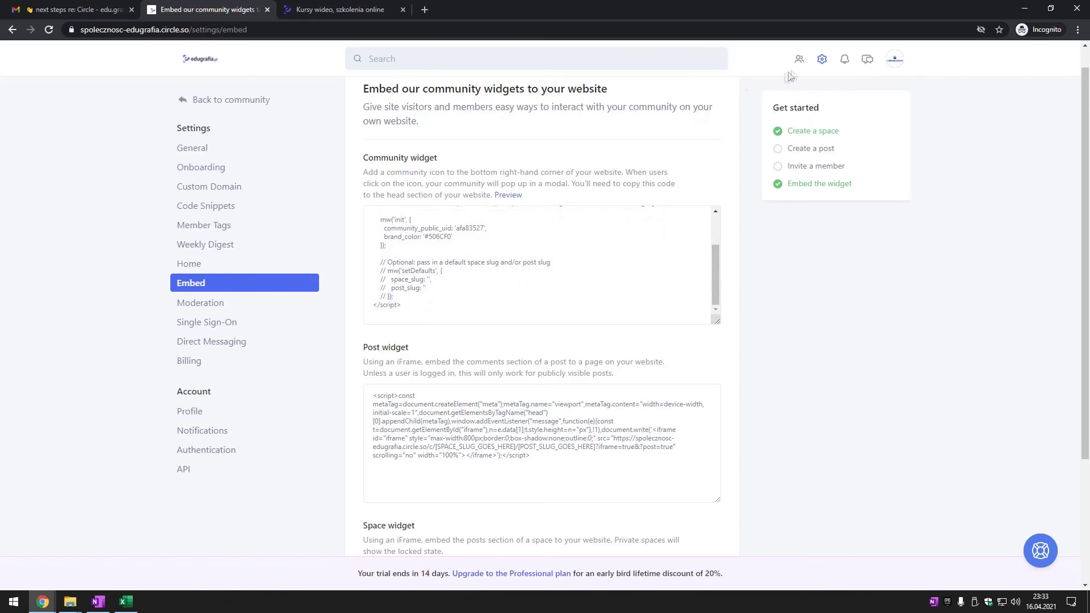
Open the community's member management page and view the available member actions without choosing one
left_click(803, 64)
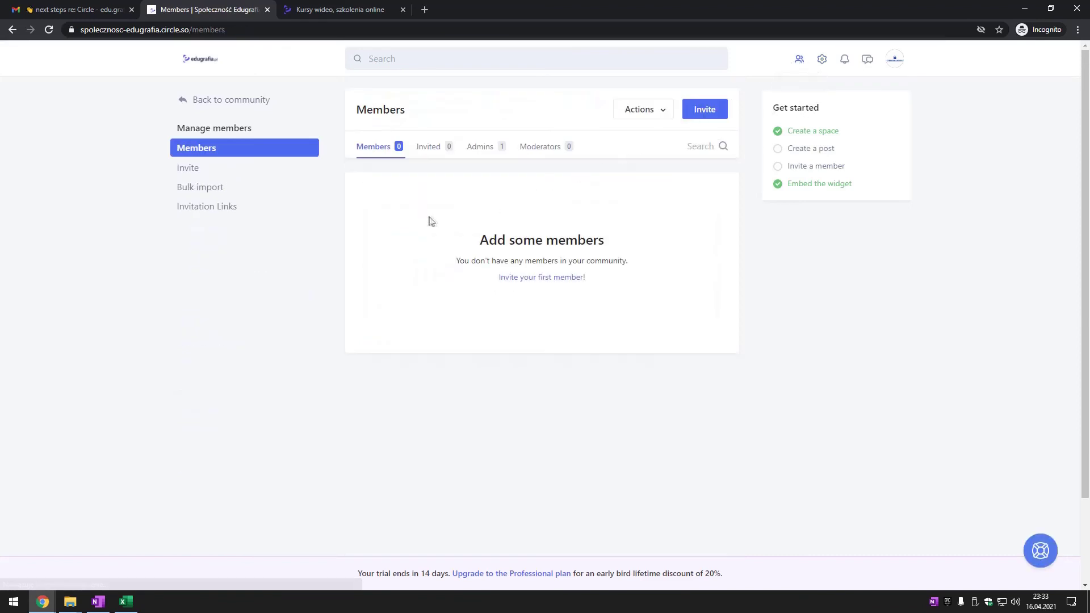
left_click(650, 113)
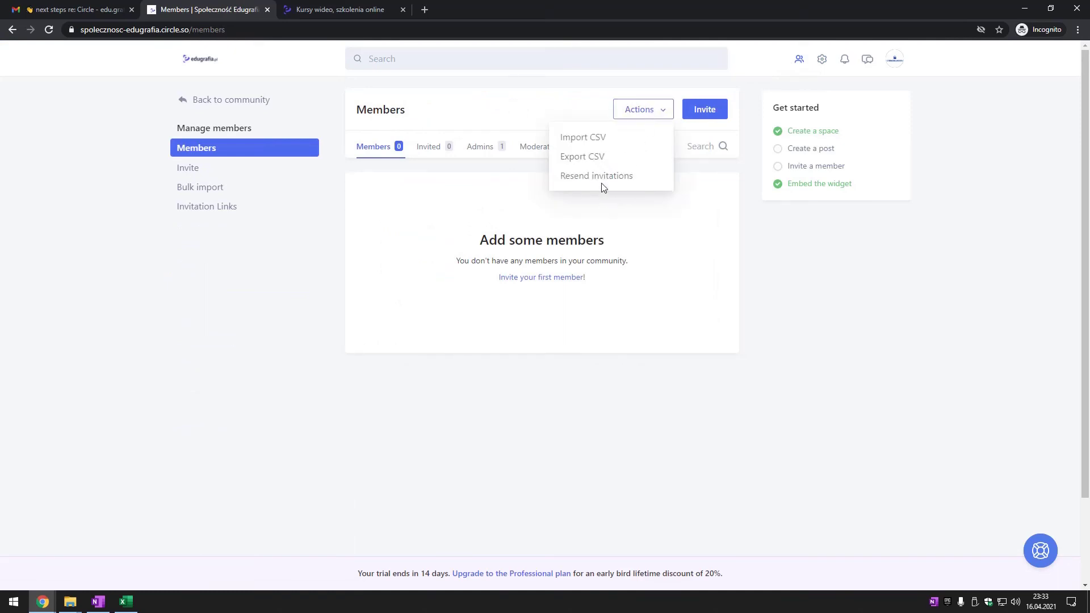
left_click(663, 192)
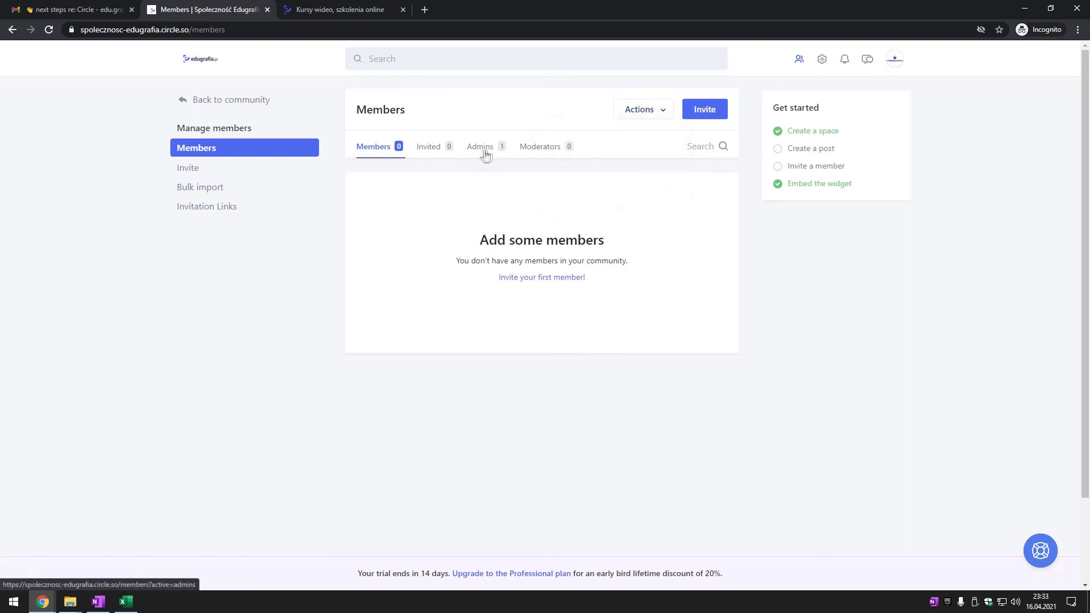
Open the form for inviting a member, check the invitation email customization, and return to the form
left_click(187, 175)
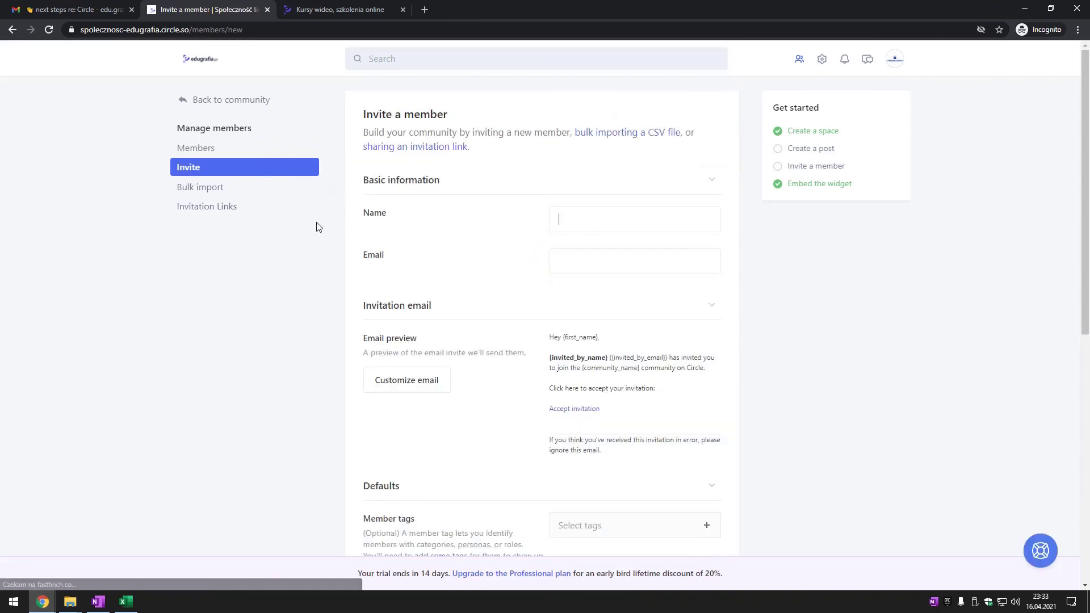
scroll(318, 227, "down", 3)
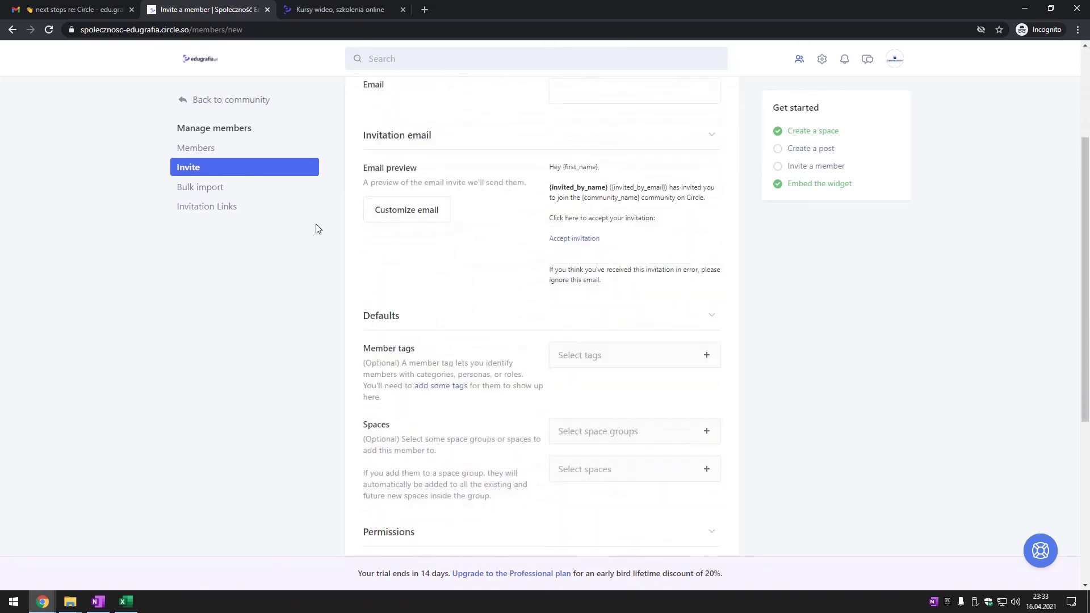
left_click(412, 211)
key("alt+Left")
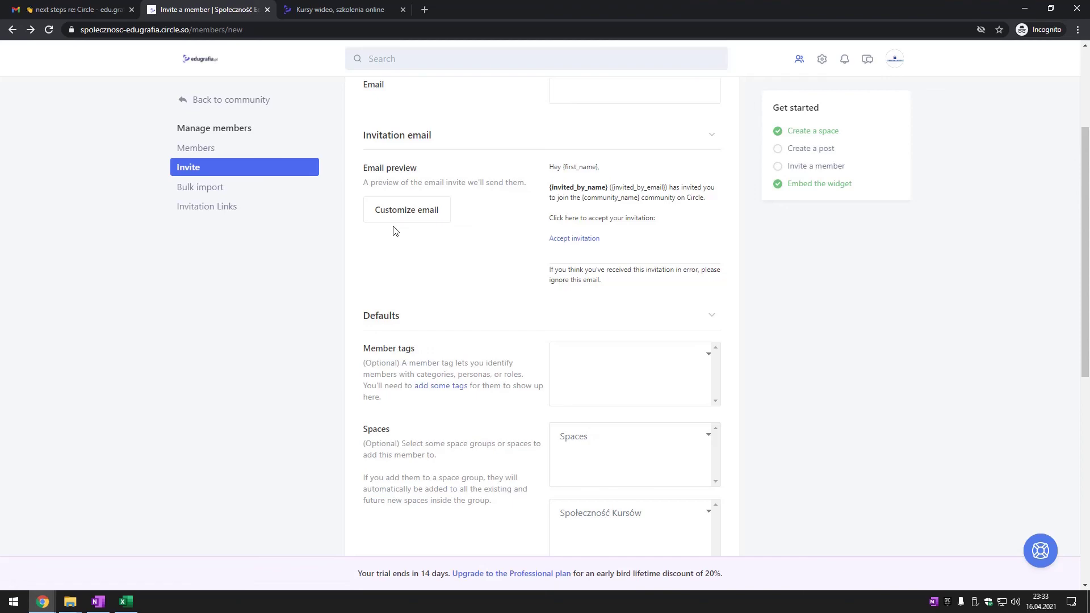
Review the invitation's tag, space and permission options, and return to the community without inviting anyone
scroll(396, 230, "down", 2)
scroll(564, 267, "down", 1)
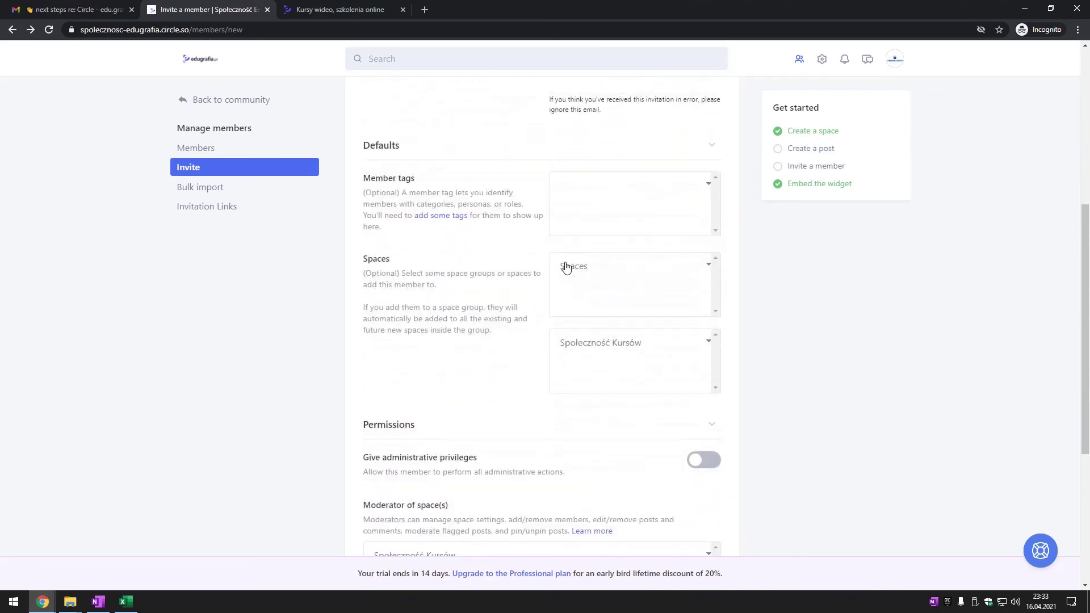
scroll(565, 267, "down", 3)
scroll(564, 268, "down", 2)
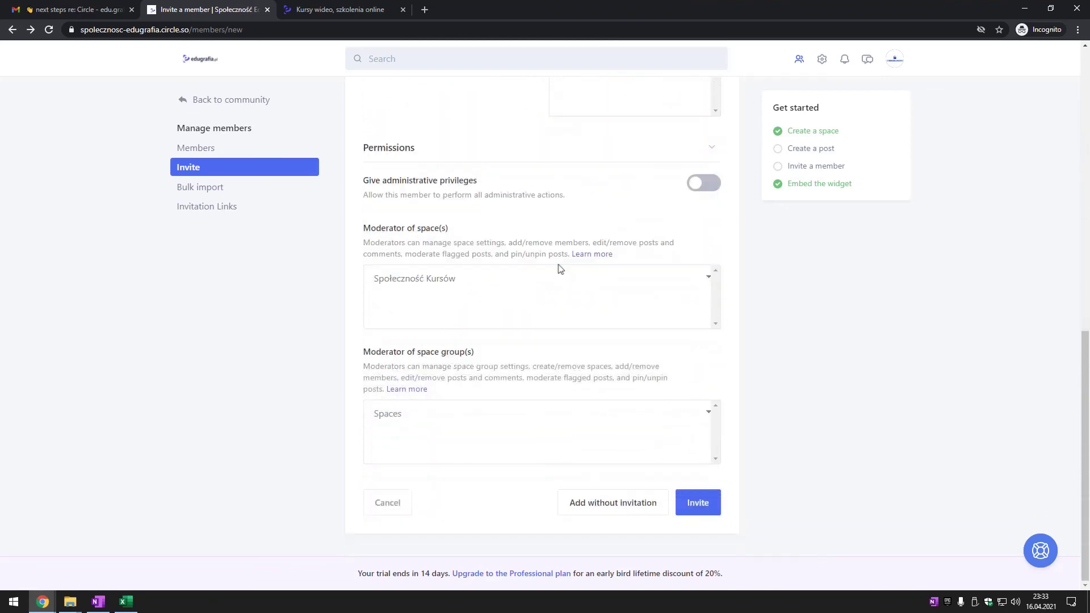
left_click(205, 66)
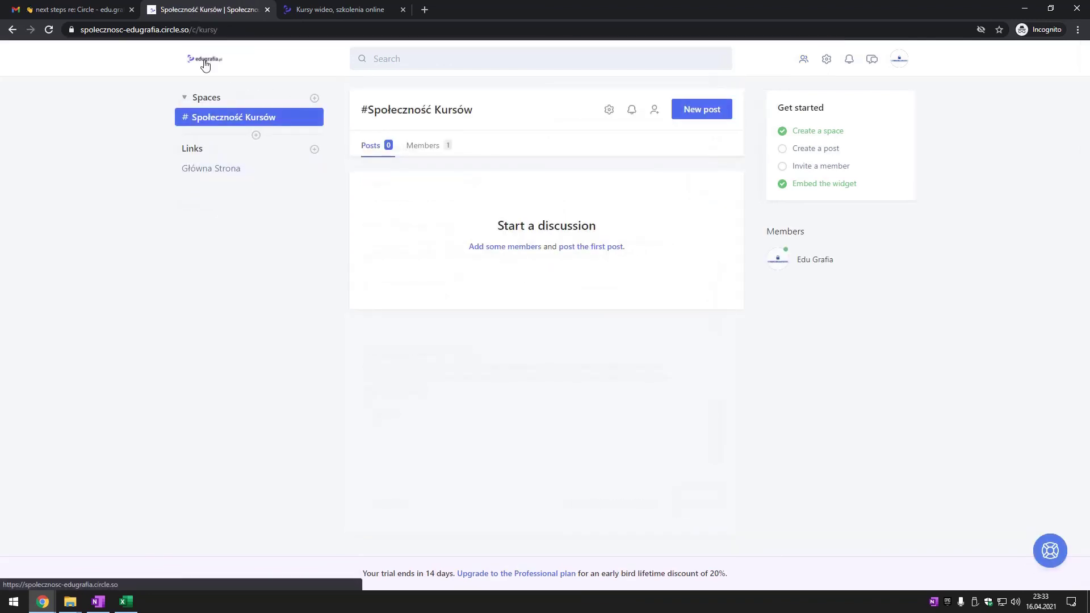